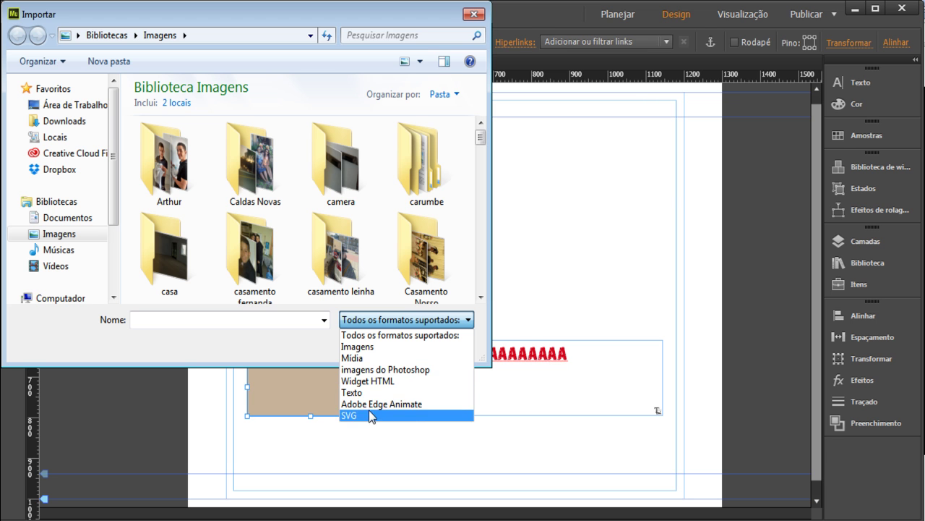
Dismiss the Import dialog without choosing a file, then switch to Photoshop and reposition its window
click(477, 16)
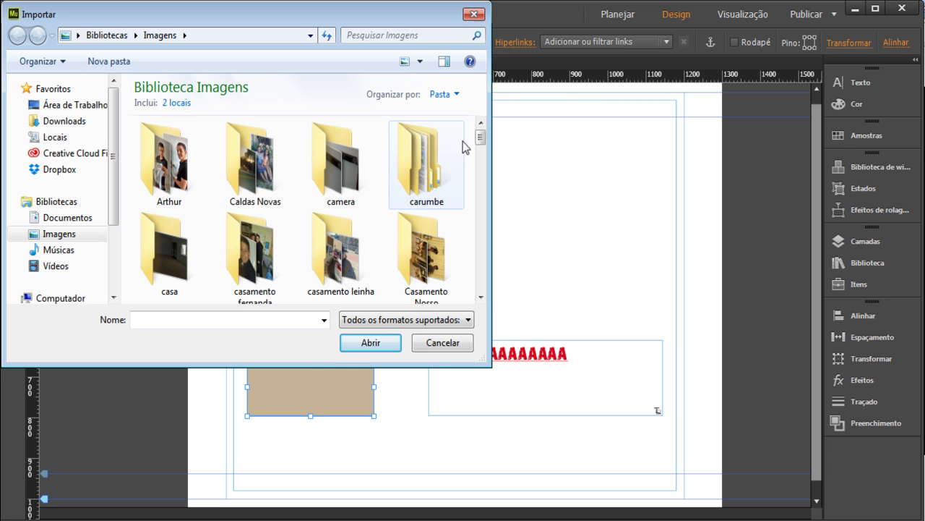
click(475, 16)
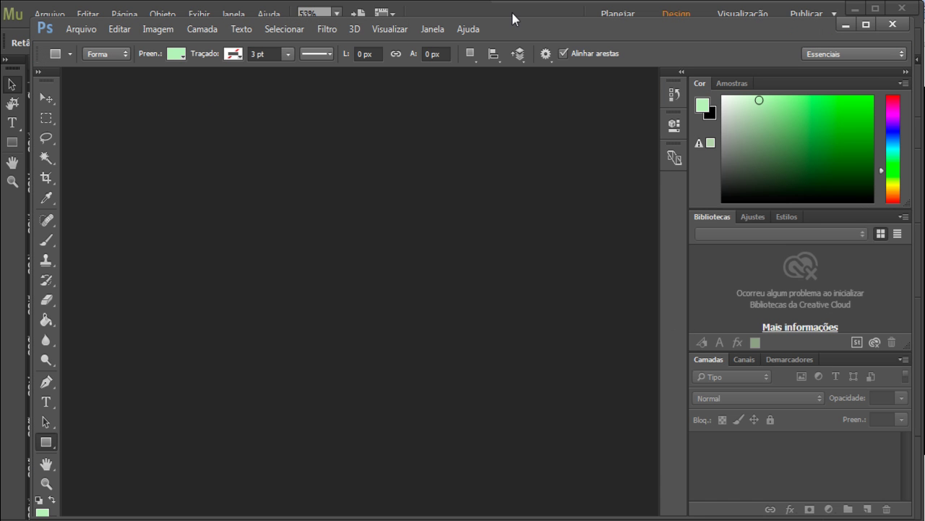
drag(516, 25, 481, 5)
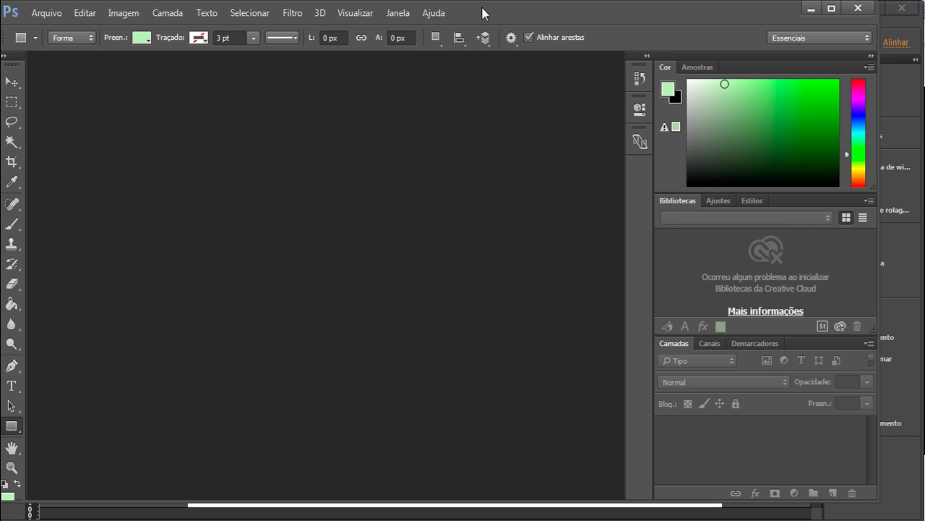
Start a new document and set its dimensions to 600 pixels wide by 200 pixels high
click(46, 13)
click(206, 32)
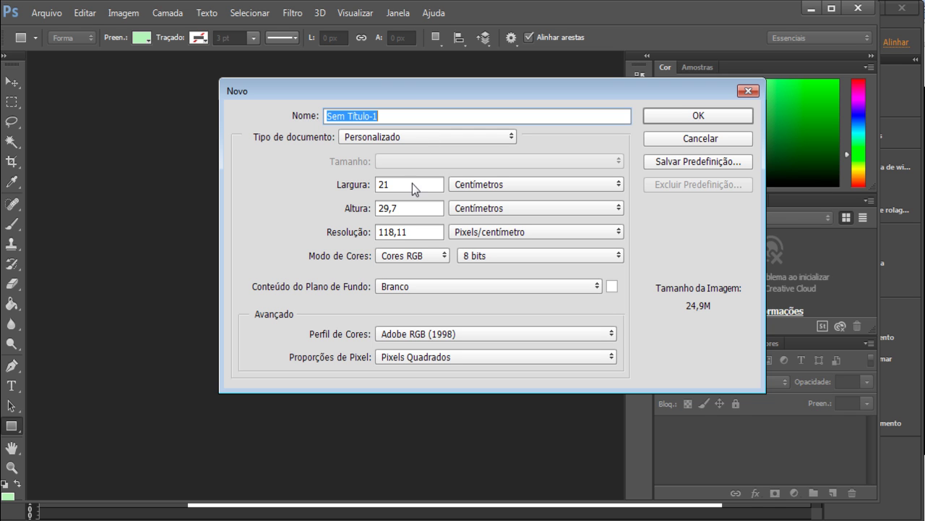
click(478, 186)
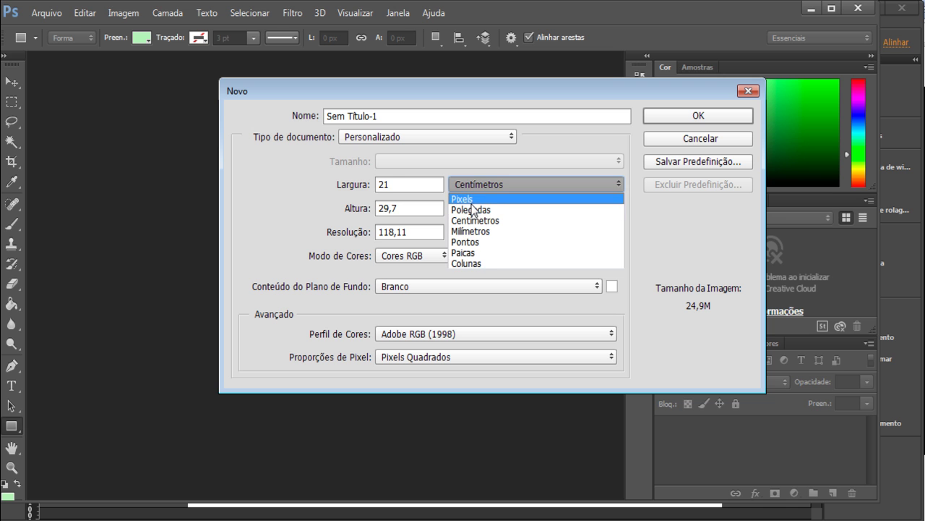
click(471, 201)
double_click(406, 185)
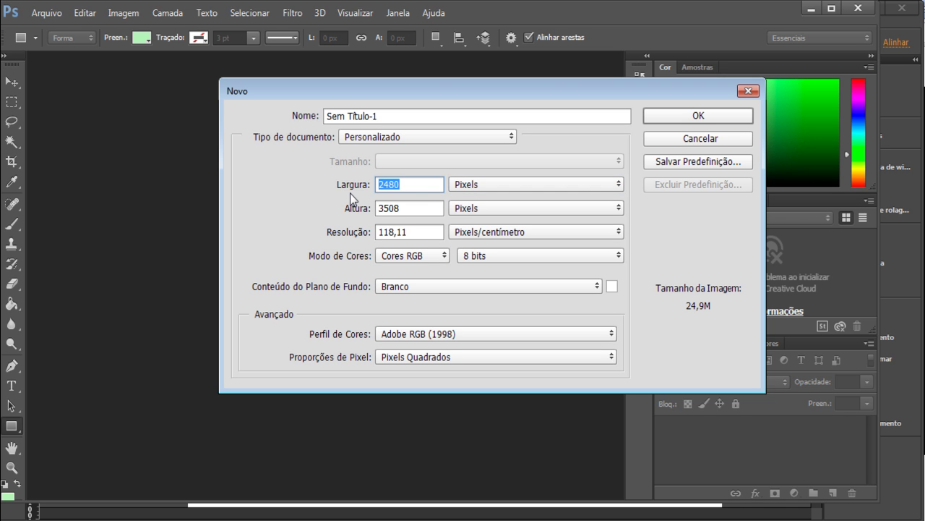
text(600)
key(Tab)
text(200)
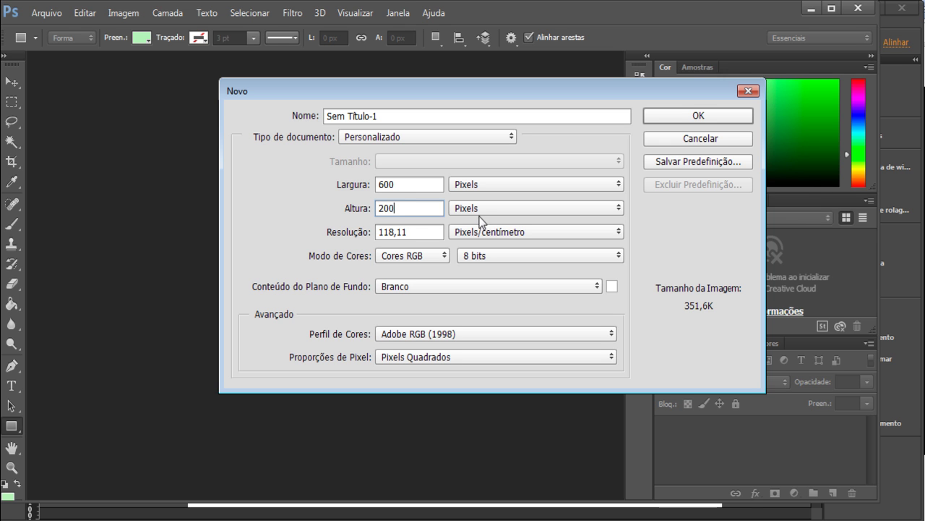
Set the resolution to 72 pixels/centimetre, name the document "botao", and create it
double_click(420, 231)
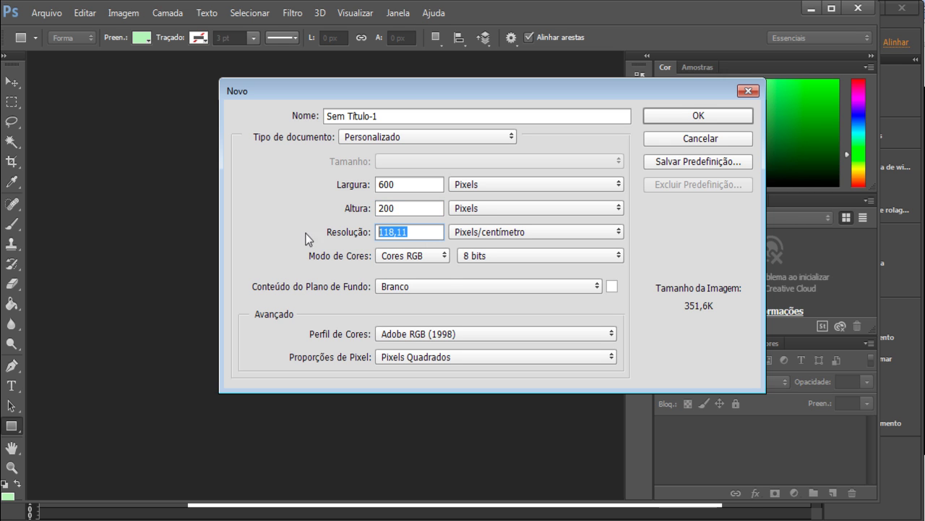
text(72)
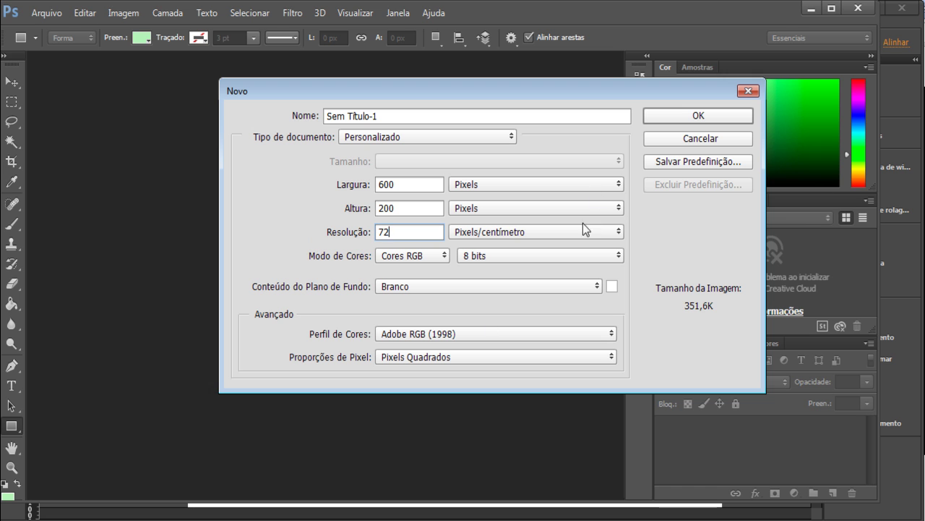
drag(505, 115, 234, 133)
text(botal)
key(BackSpace)
text(o)
click(668, 121)
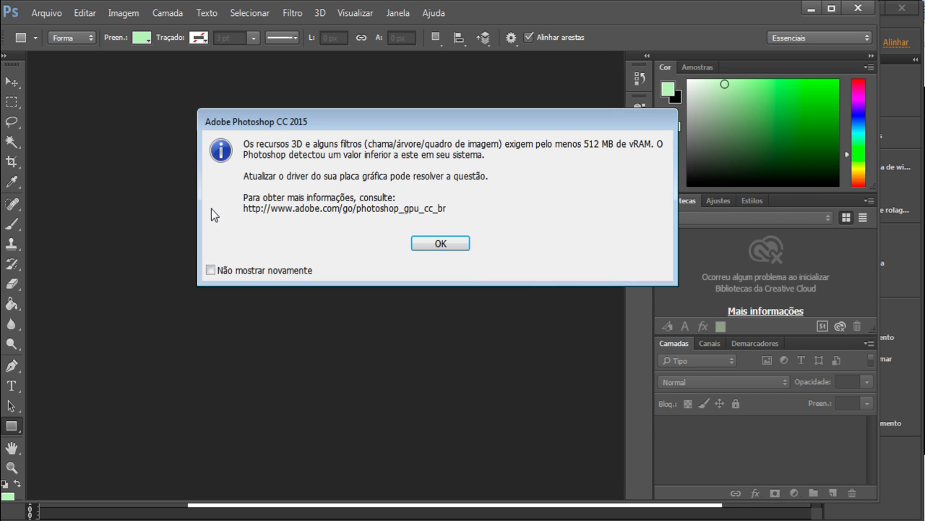
click(436, 243)
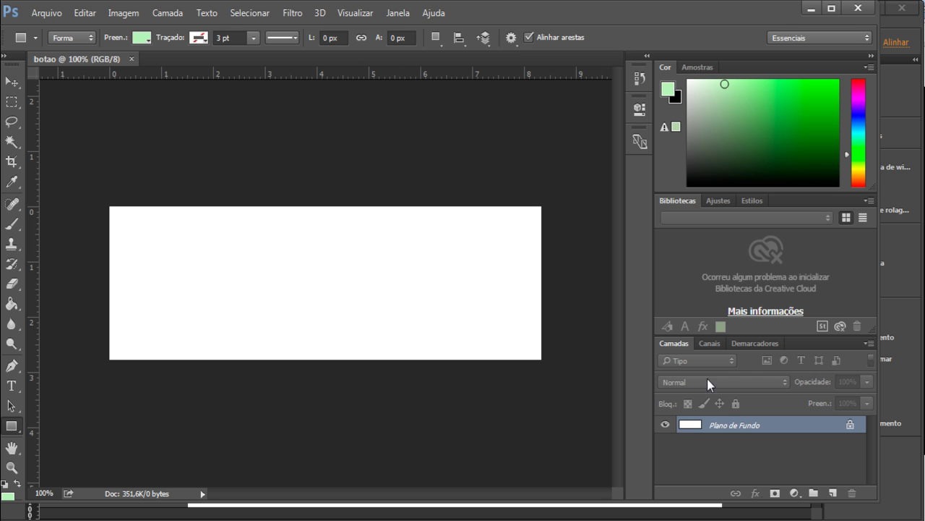
Convert the locked background into a regular layer and rename it "composto"
double_click(732, 428)
key(Escape)
alt+double_click(731, 428)
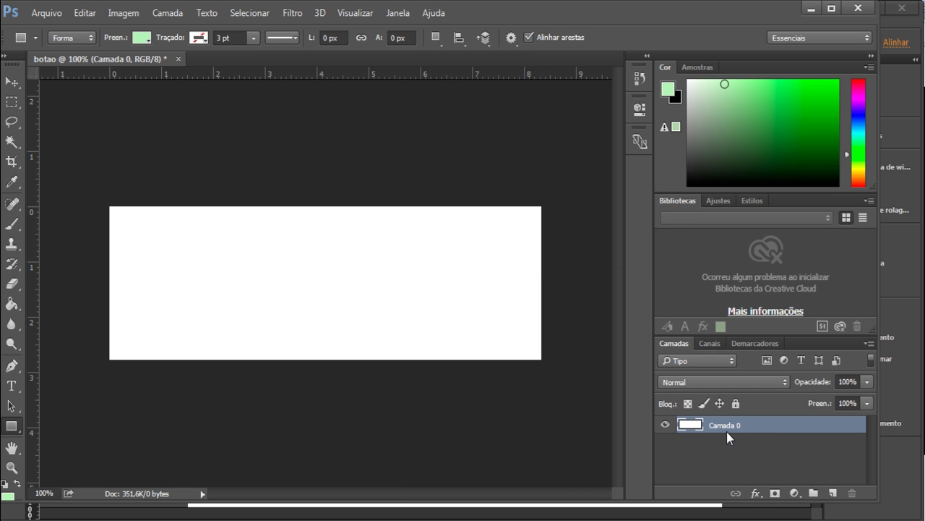
text(composto)
key(Return)
Pick a violet-blue foreground colour and fill the composto layer with it using the Paint Bucket
key(g)
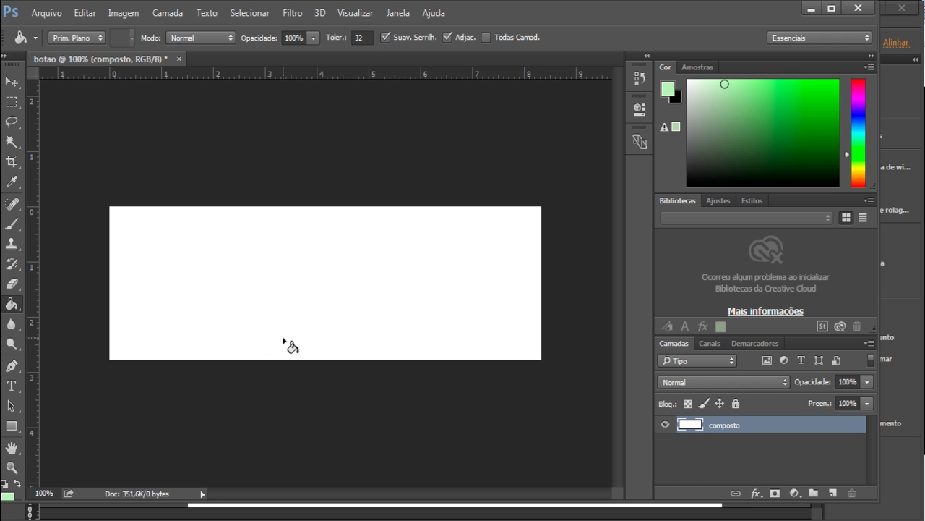
click(859, 110)
mouse_move(825, 114)
mouse_down()
mouse_move(814, 94)
mouse_move(778, 93)
mouse_move(796, 91)
mouse_up()
click(144, 340)
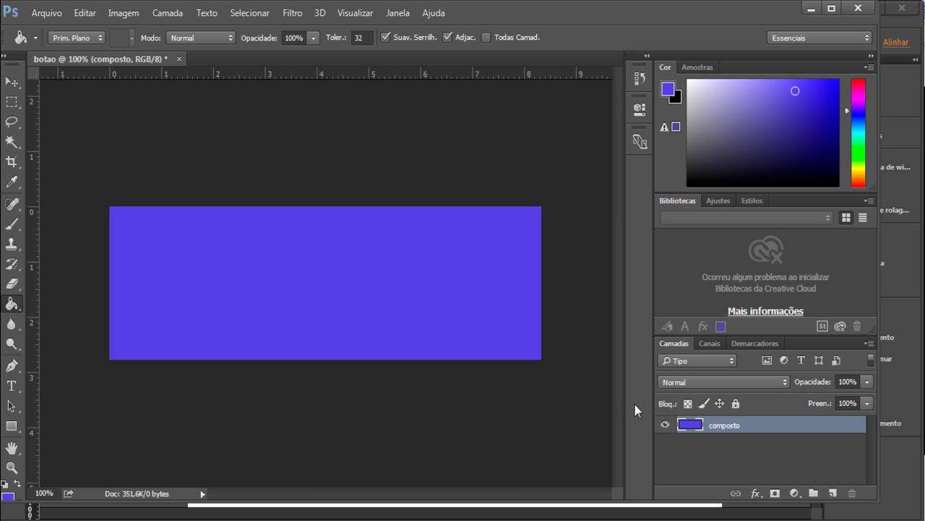
Apply a Bevel & Emboss style to the composto layer with 378% depth and a size of about 8 px
right_click(737, 429)
click(443, 107)
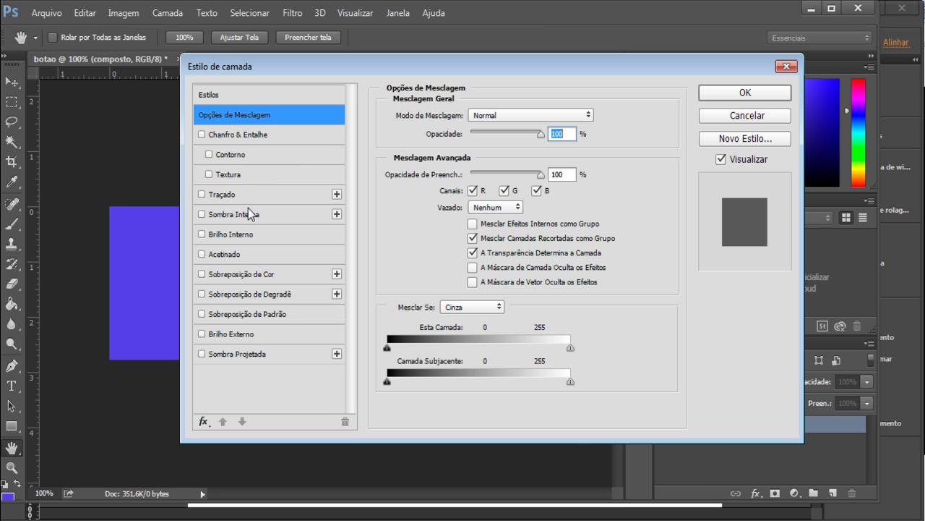
click(247, 136)
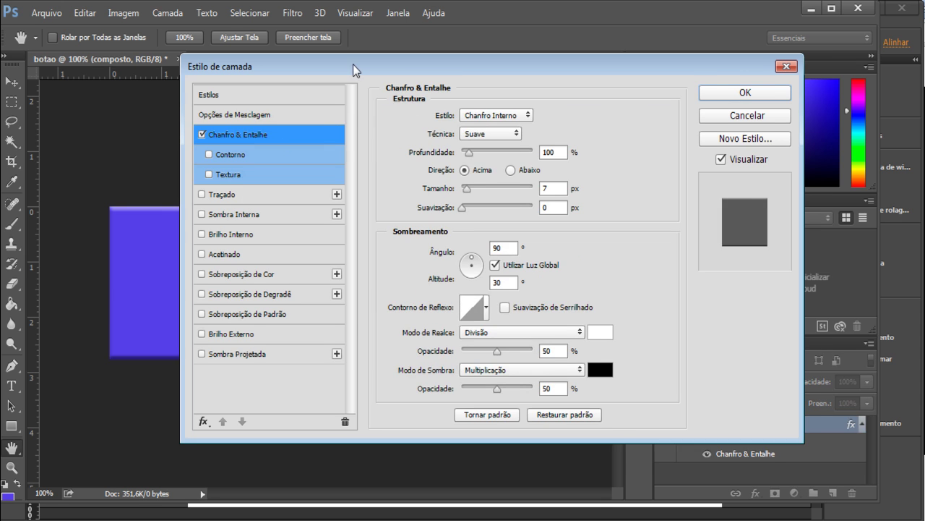
drag(356, 65, 515, 63)
drag(627, 149, 645, 155)
click(647, 150)
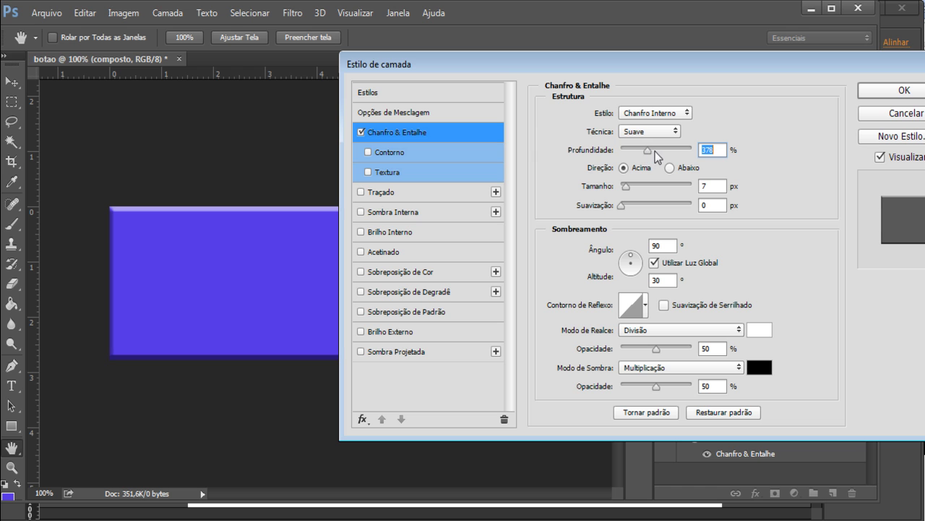
click(639, 187)
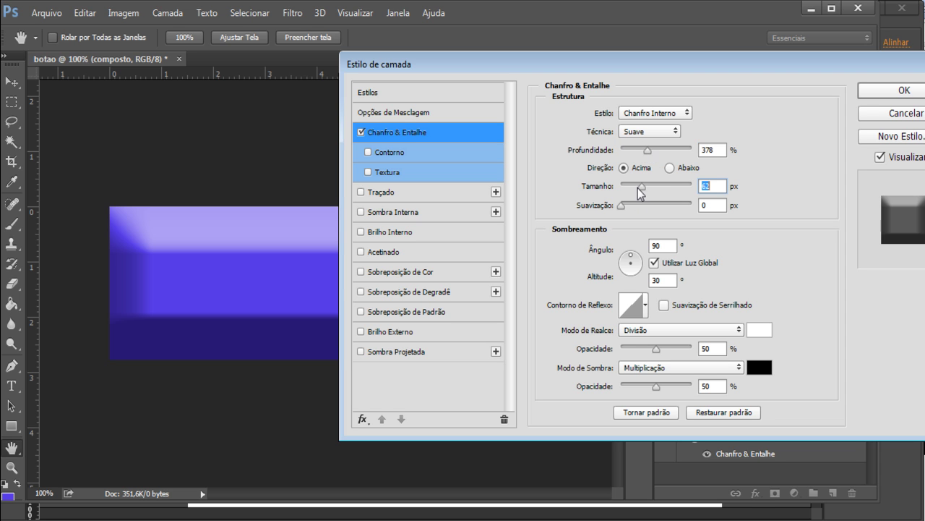
drag(634, 188, 625, 186)
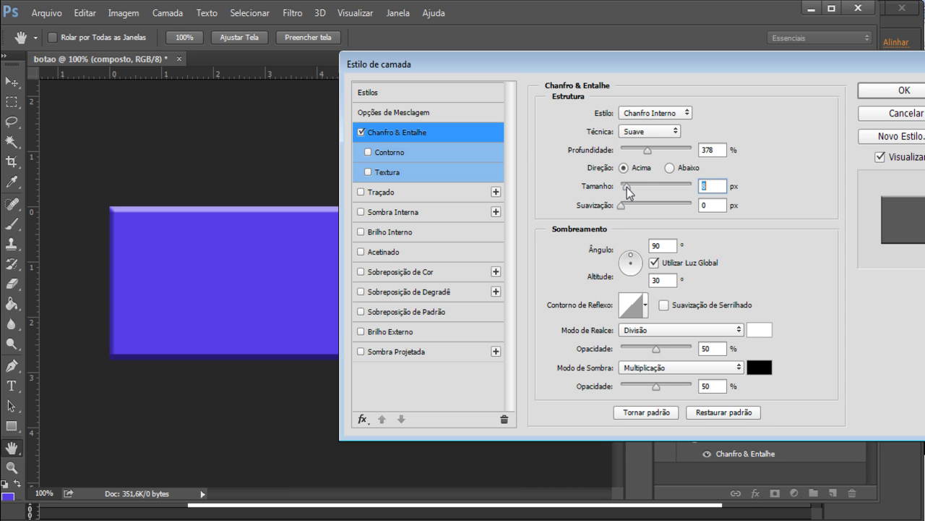
click(905, 91)
Start a text layer on the button and set its text colour to near-white
key(t)
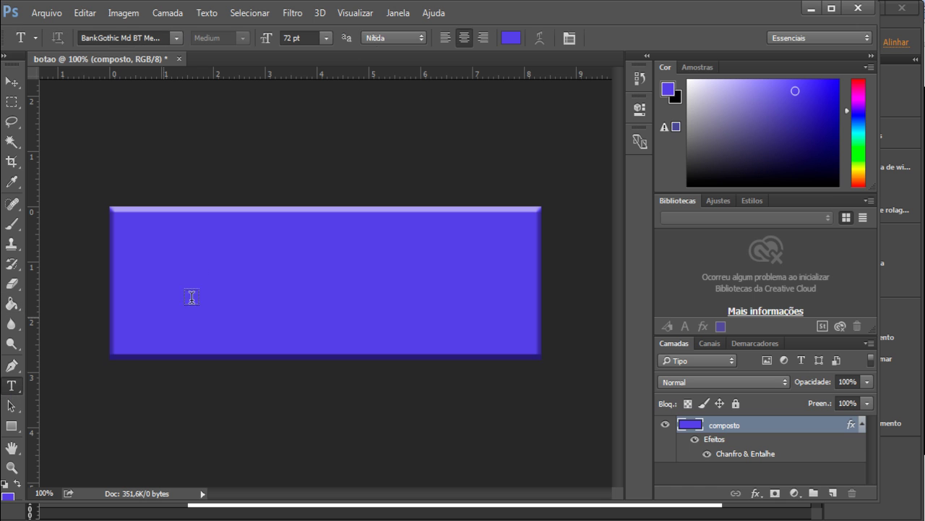
click(223, 281)
text(B)
key(BackSpace)
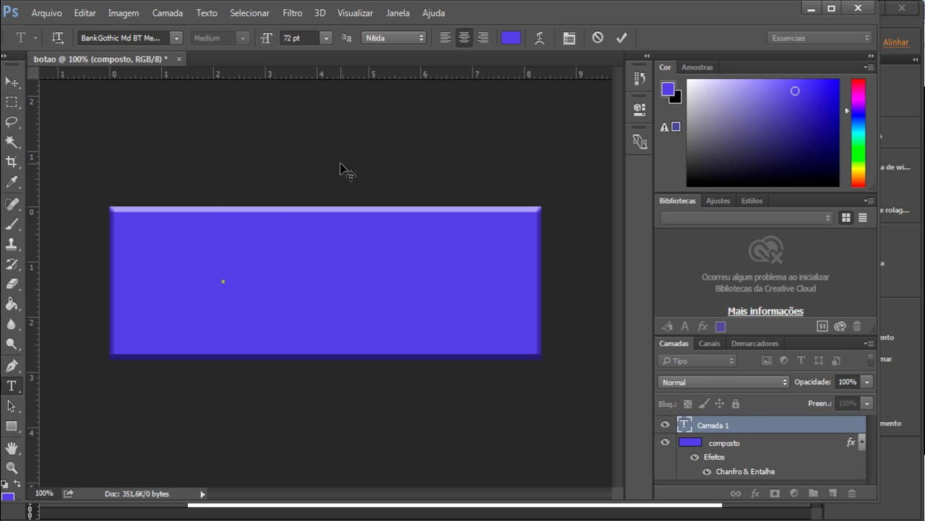
click(512, 37)
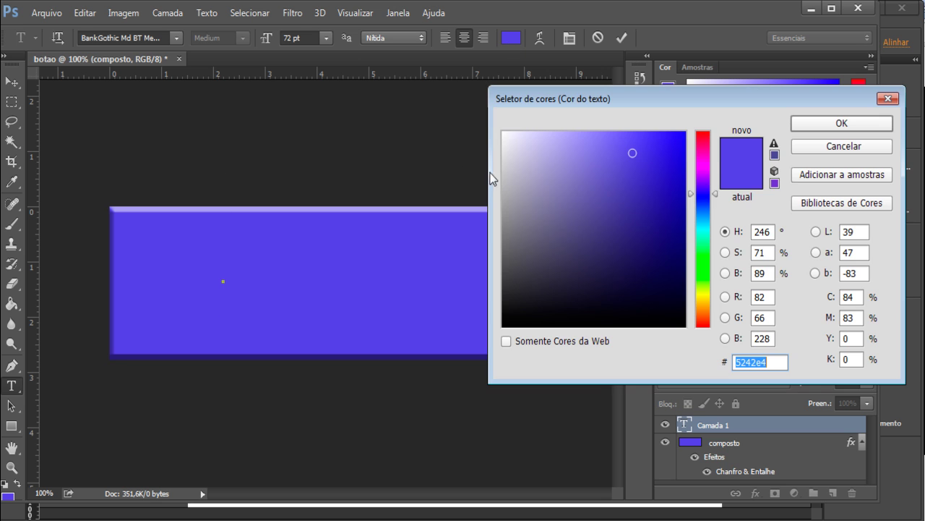
click(508, 135)
click(816, 125)
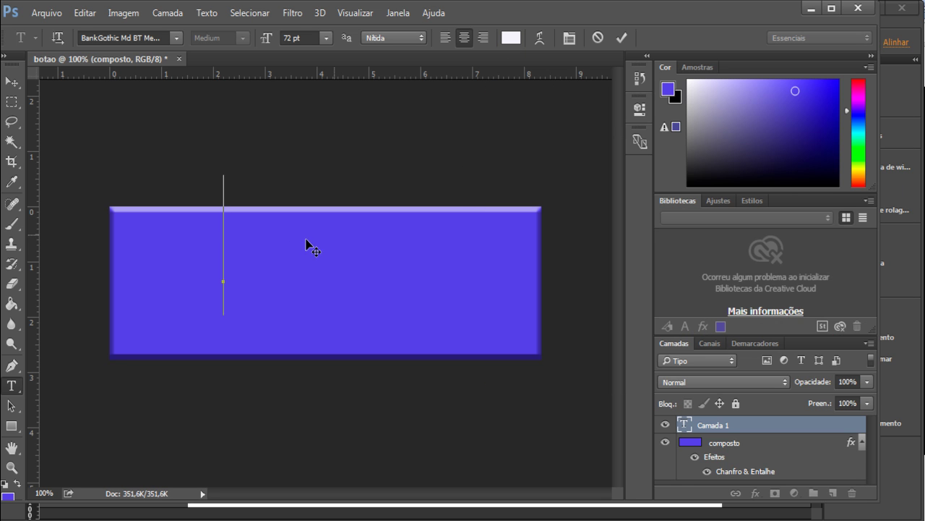
Set the font size to 40 pt and enter the text "DOWNLOAD"
click(308, 42)
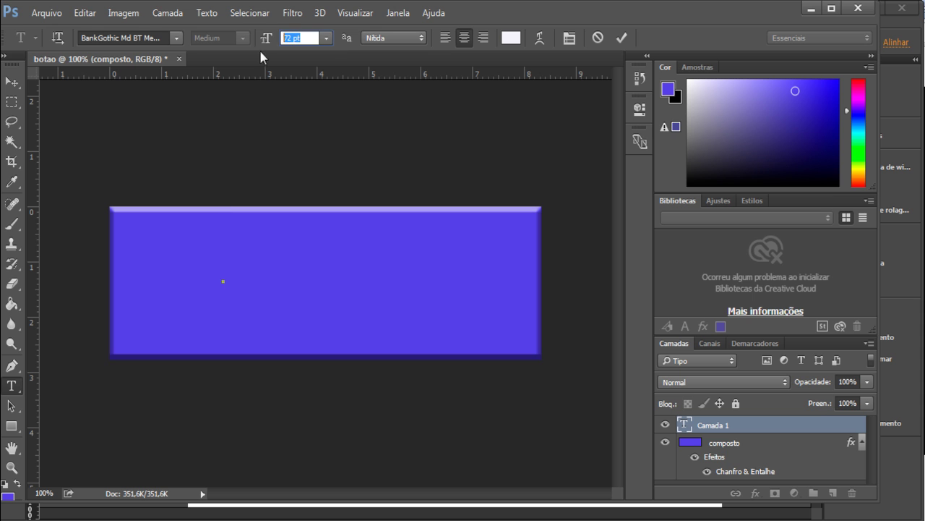
text(40)
key(Return)
text(D)
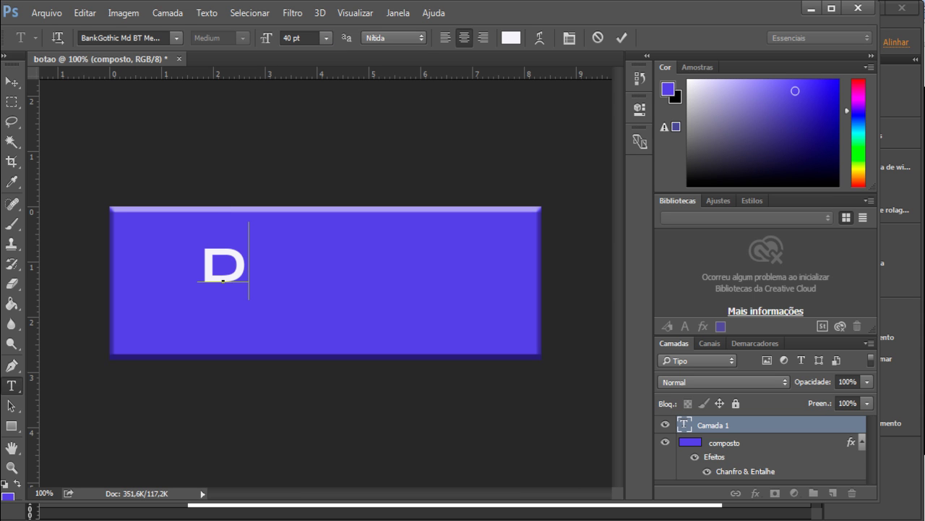
text(OWNLOAD)
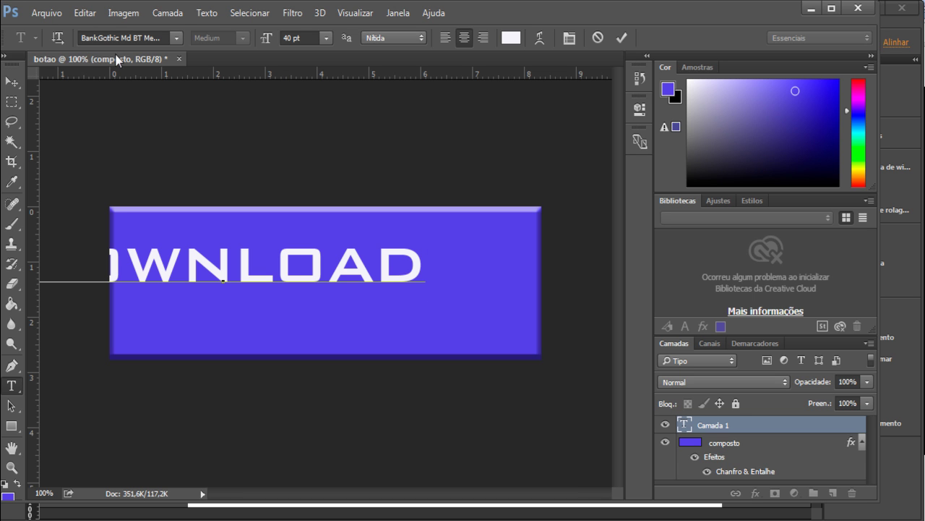
Move the DOWNLOAD text right and down until it sits centred on the button
click(12, 81)
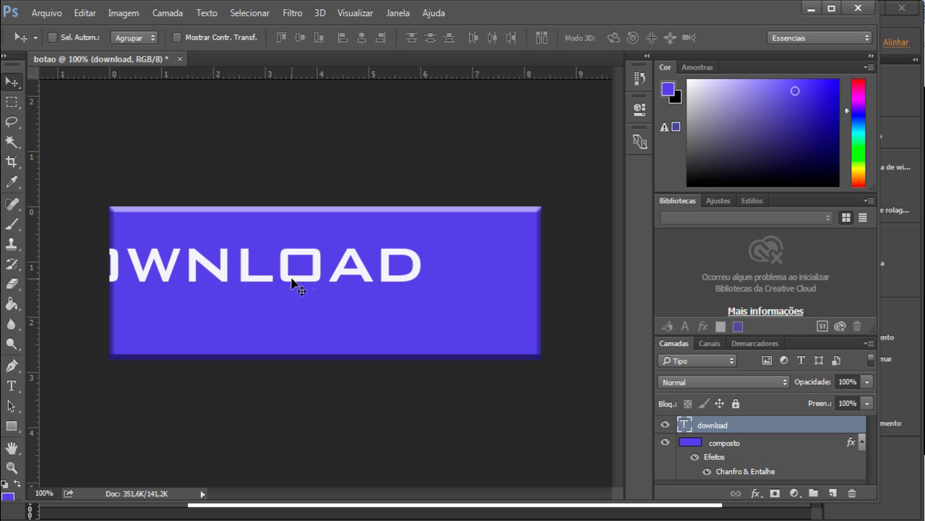
key(shift+Right)
key(shift+Right)
key(shift+Right)
key(shift+Right)
key(shift+Right)
key(shift+Right)
key(shift+Right)
key(shift+Right)
key(shift+Right)
key(shift+Right)
key(shift+Right)
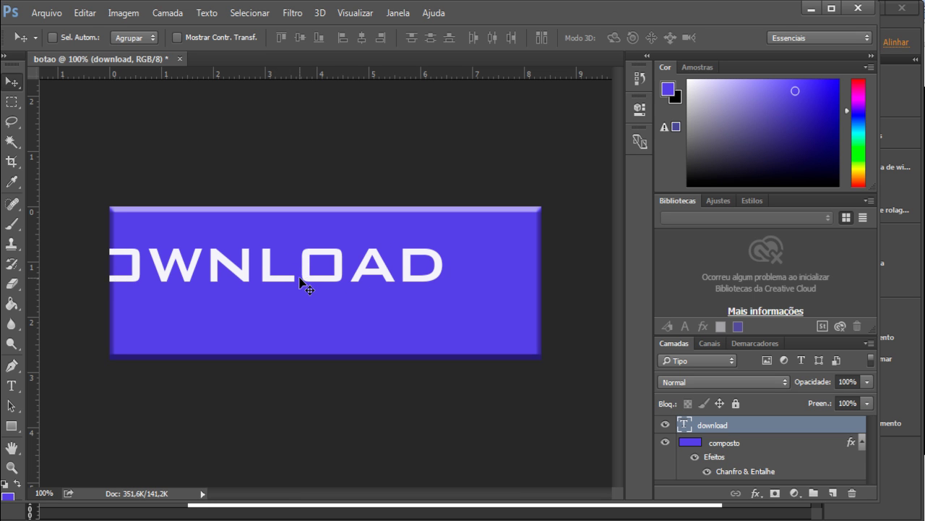
key(shift+Right)
key(shift+Right)
key(shift+Down)
key(shift+Down)
key(shift+Down)
key(shift+Right)
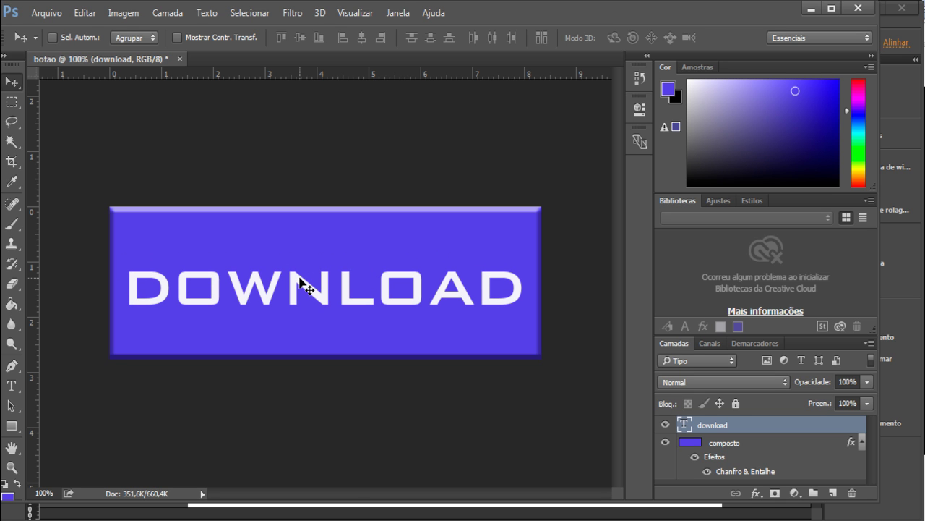
key(ctrl+t)
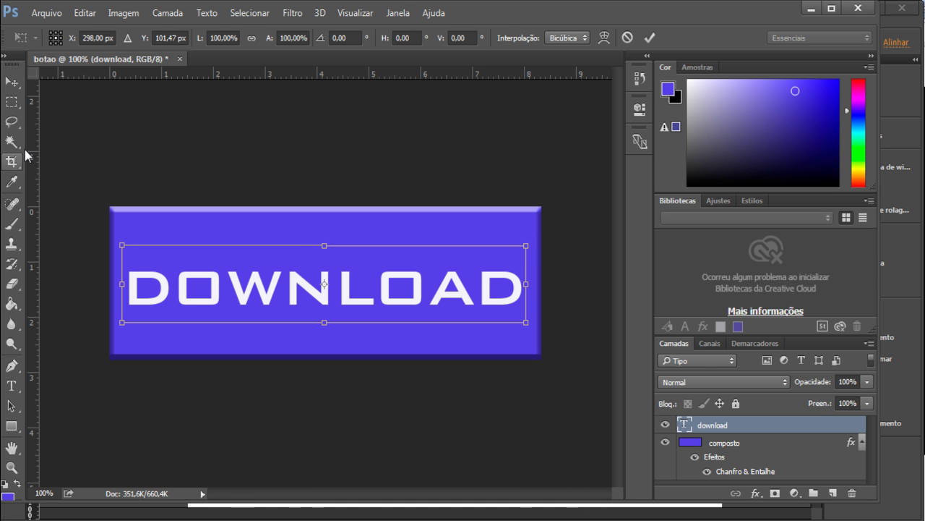
key(Return)
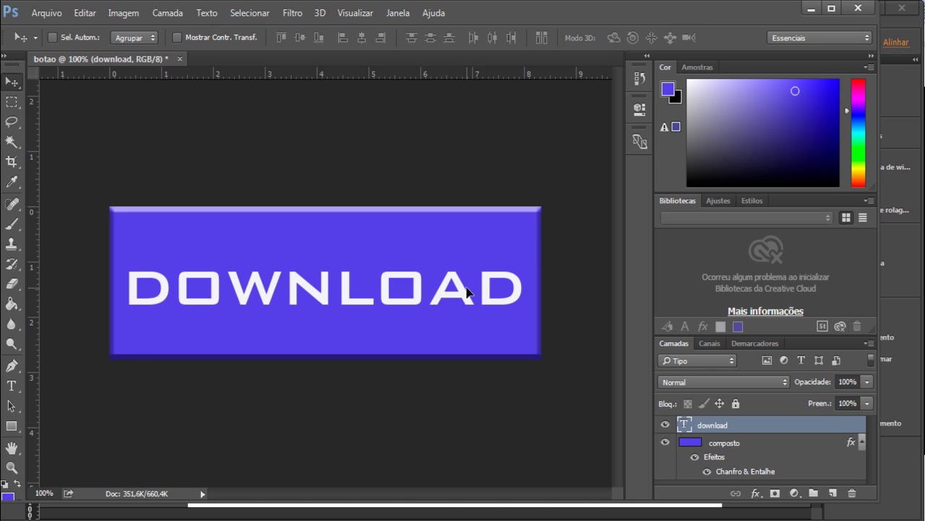
Reduce the DOWNLOAD text's font size to 30 pt
click(12, 386)
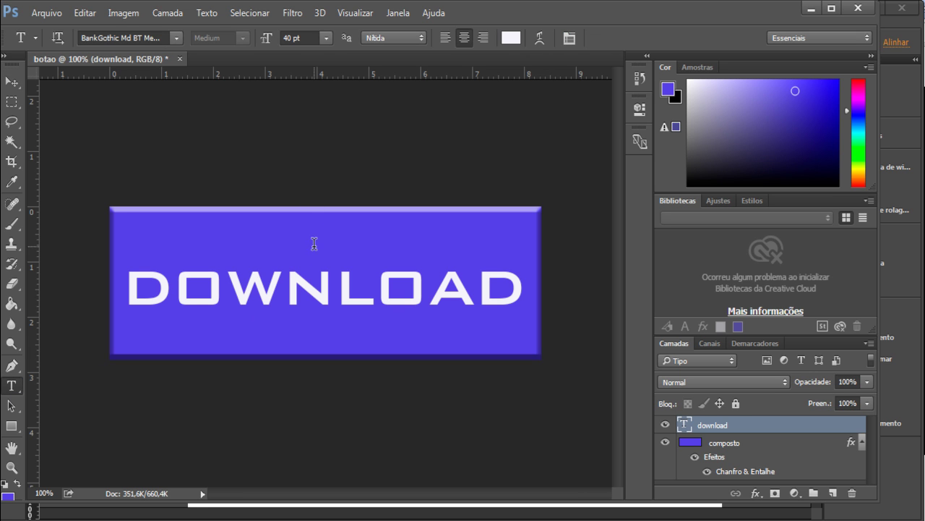
click(288, 37)
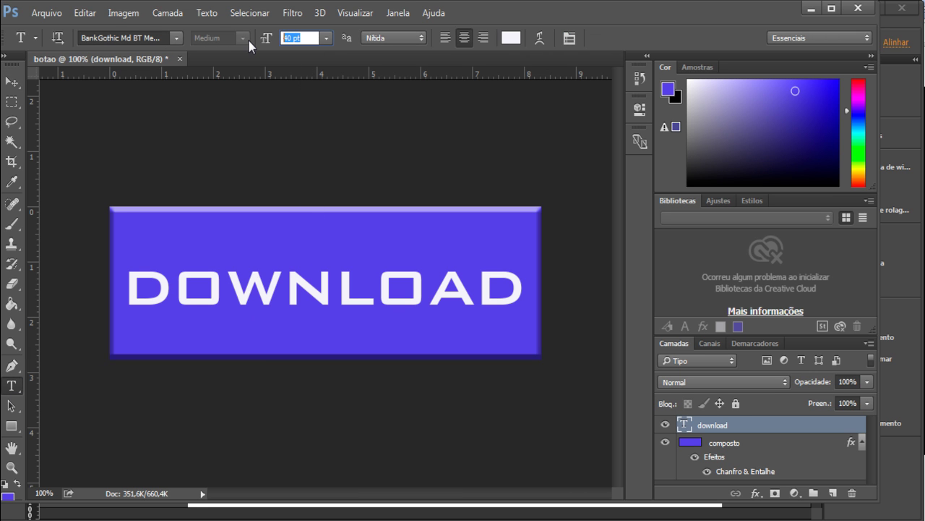
text(30)
key(Return)
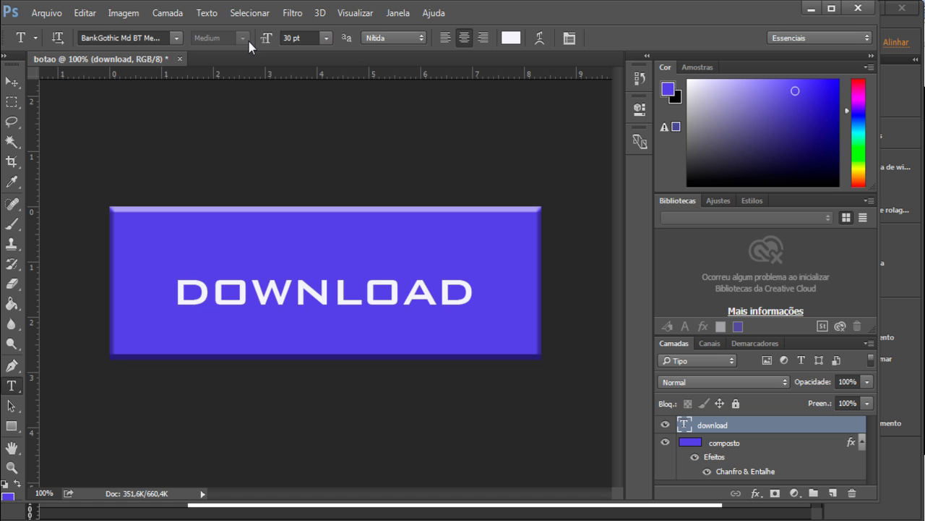
Nudge the DOWNLOAD text upward by two large increments with the Move tool
click(8, 84)
key(shift+Up)
key(shift+Up)
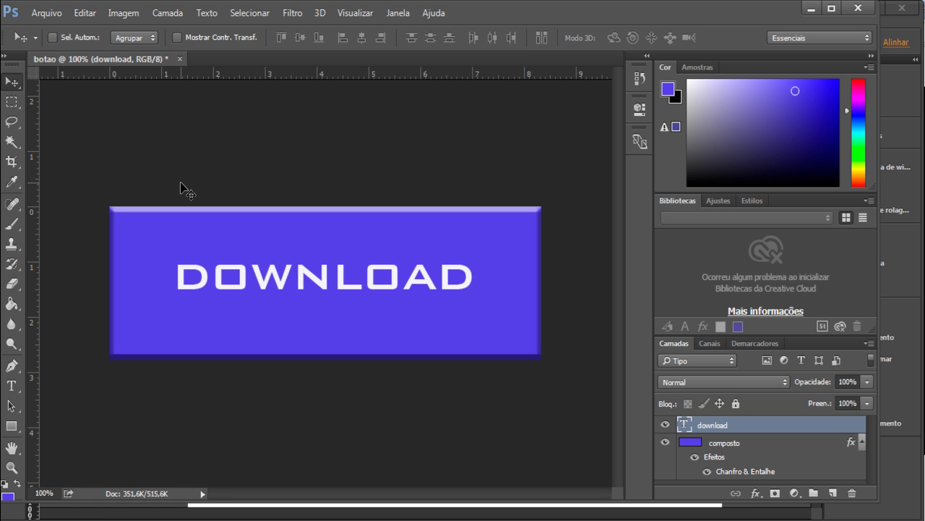
Add a drop shadow (Sombra Projetada) to the DOWNLOAD text layer with 5 px distance and 2% spread
right_click(725, 425)
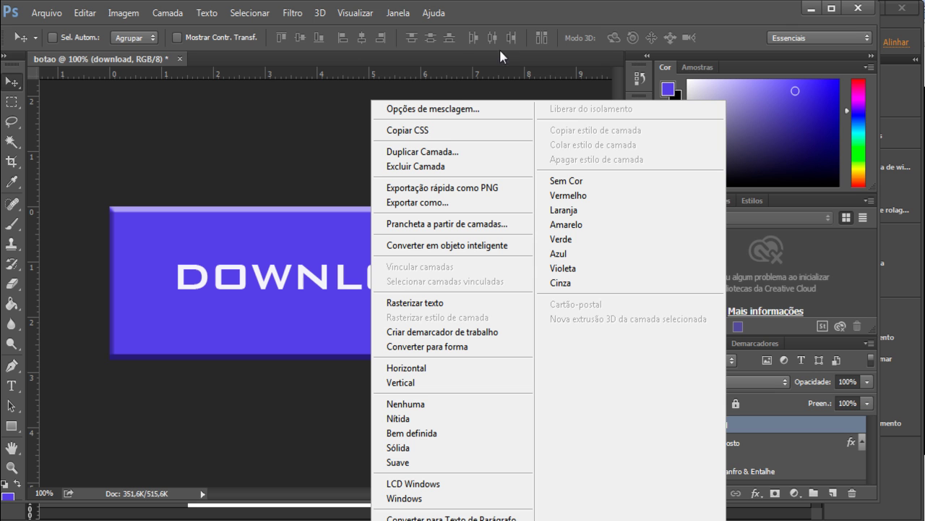
click(450, 105)
click(417, 352)
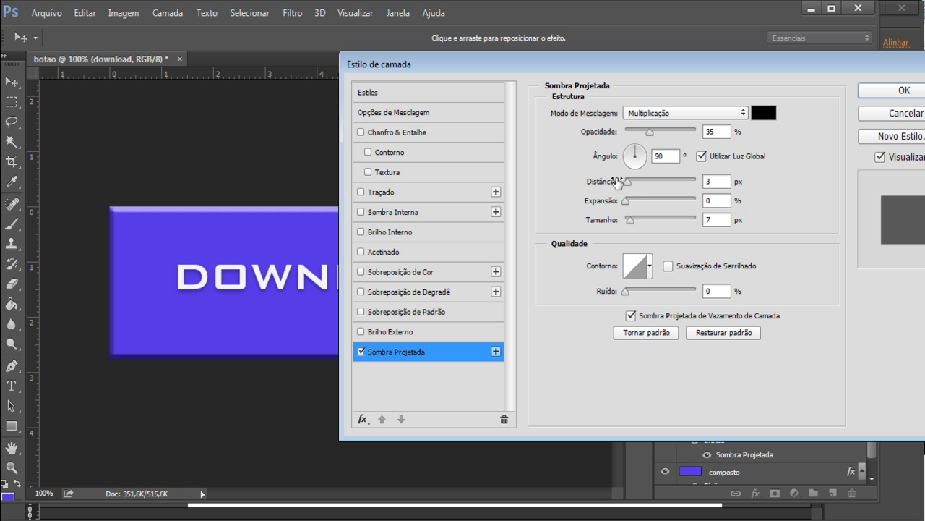
drag(629, 185, 633, 219)
mouse_move(601, 68)
mouse_down()
mouse_move(713, 73)
mouse_move(593, 79)
mouse_up()
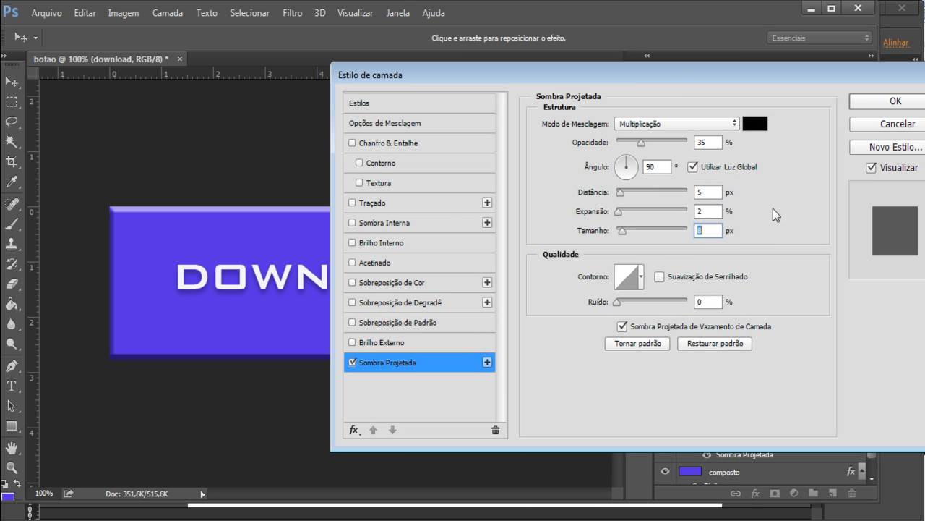
click(889, 102)
Switch the download layer's effects off and on repeatedly to compare the text with and without its shadow
click(697, 440)
click(697, 441)
click(696, 440)
click(696, 440)
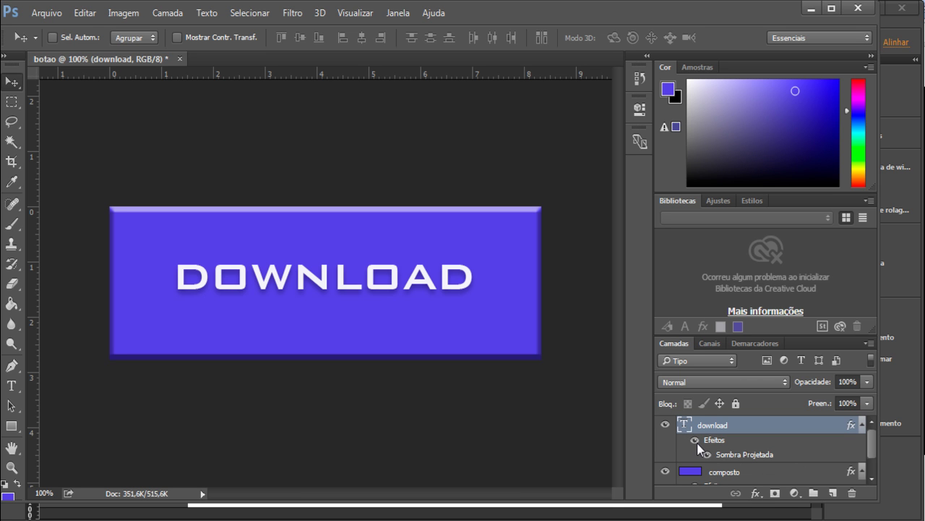
click(697, 440)
click(696, 440)
Collapse the effects lists of both layers and duplicate the composto layer three times
click(862, 425)
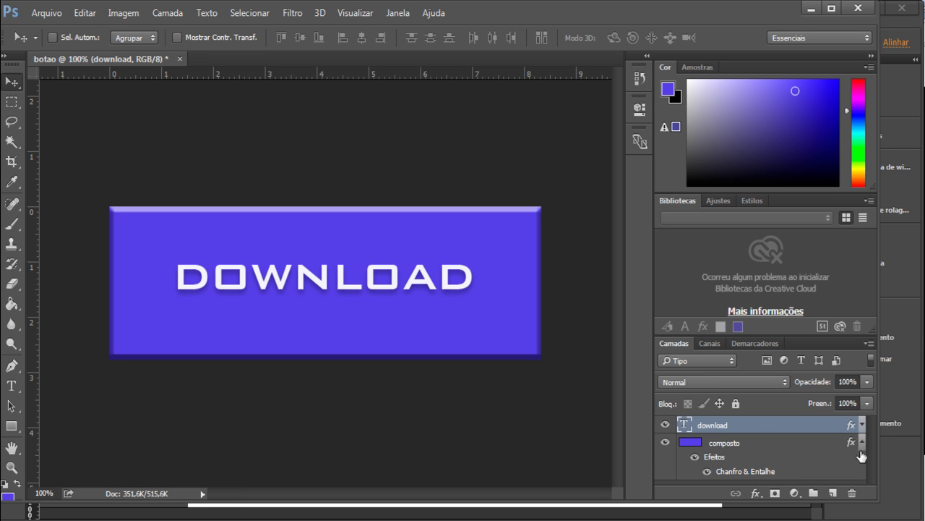
click(861, 443)
click(734, 444)
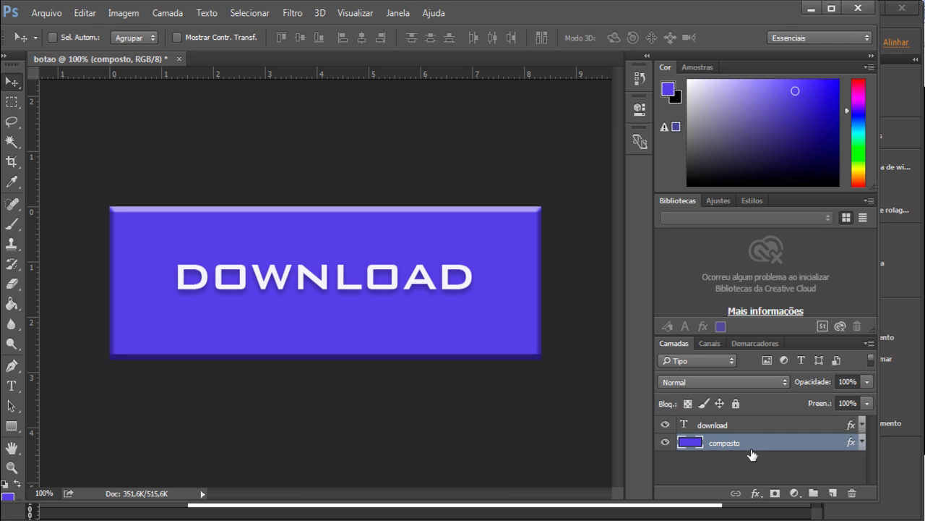
key(ctrl+j)
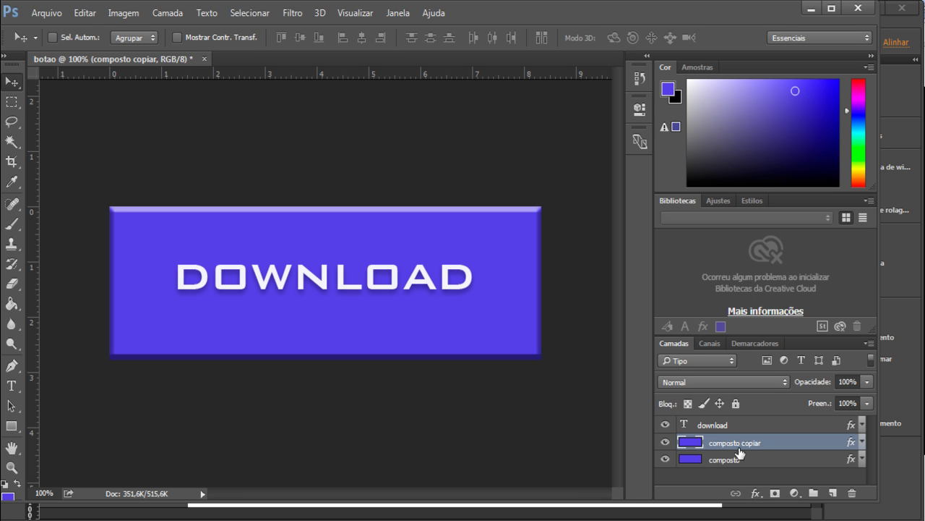
key(ctrl+j)
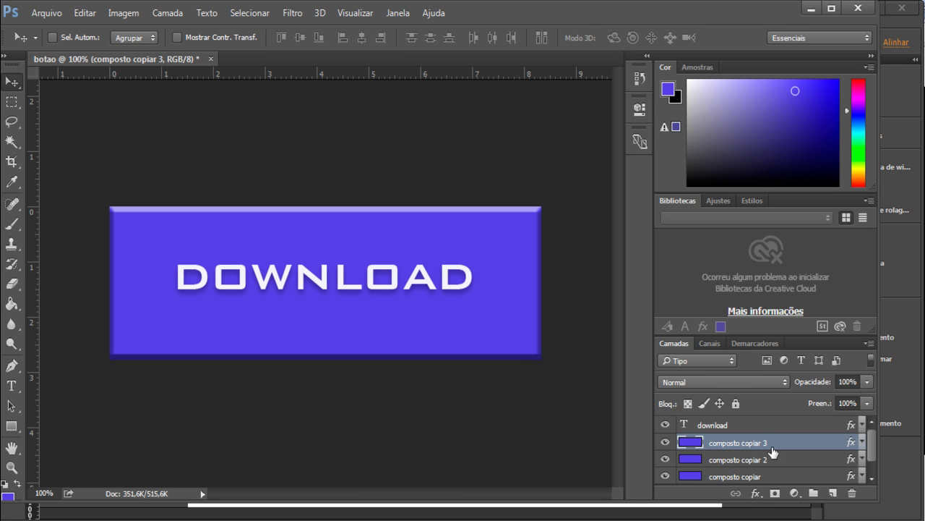
key(ctrl+j)
scroll(873, 455, down, 2)
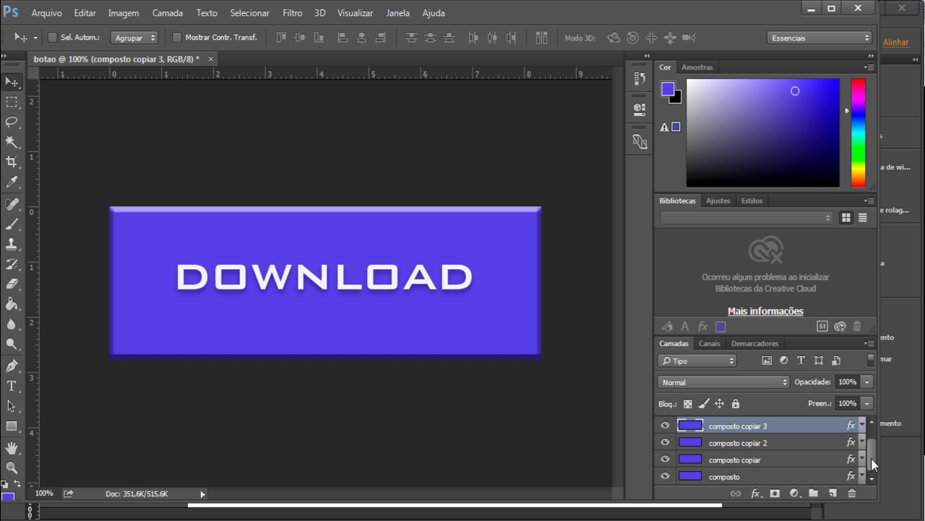
Move the original composto layer above its three copies in the layer stack, keeping it below the text
click(754, 477)
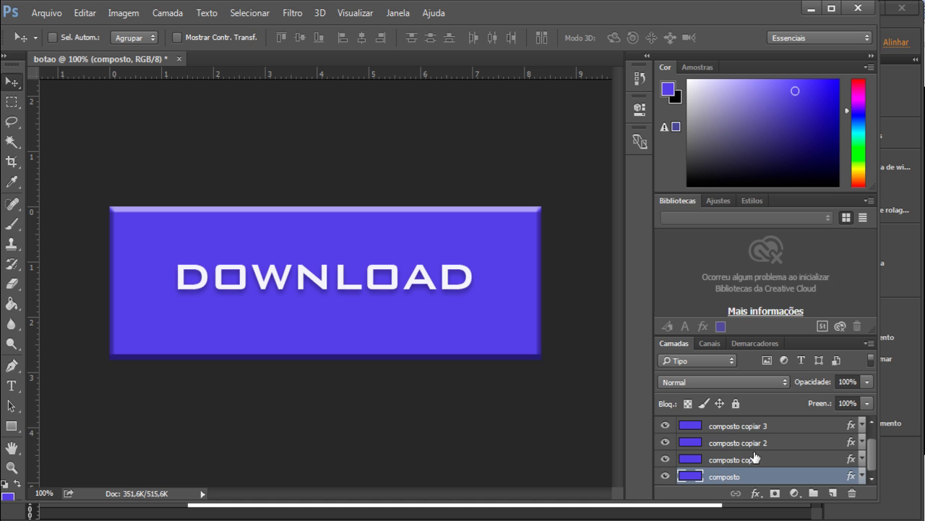
click(737, 458)
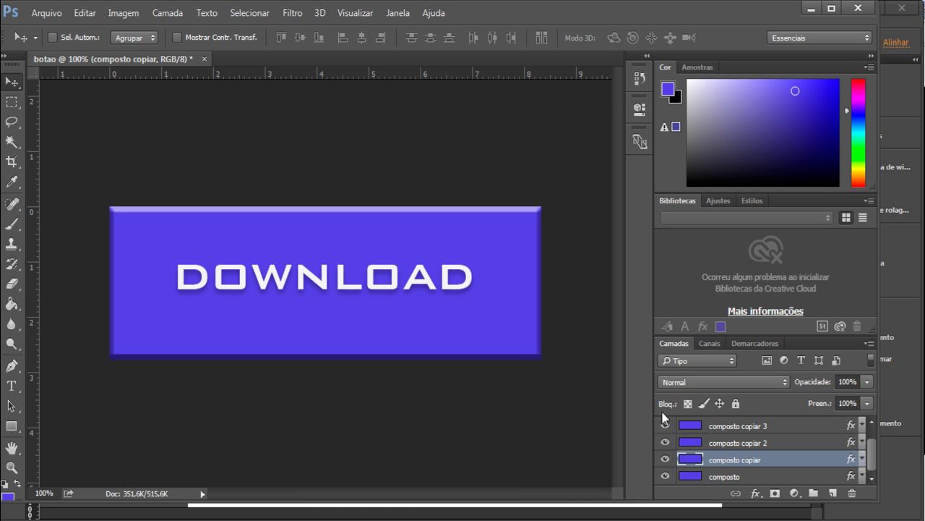
click(729, 476)
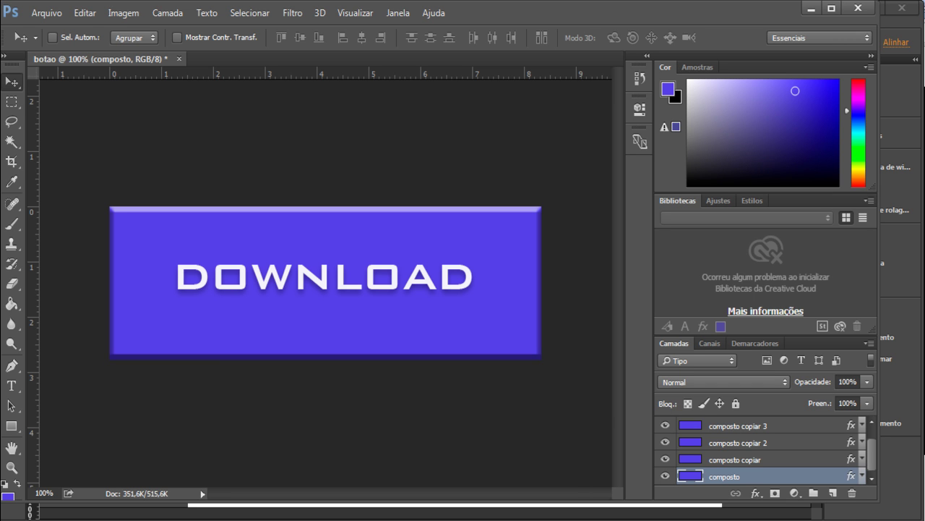
key(ctrl+shift+bracketright)
drag(725, 429, 743, 443)
Rename the three composto copies, from upper to lower, as Relover, clique and ativo
double_click(744, 443)
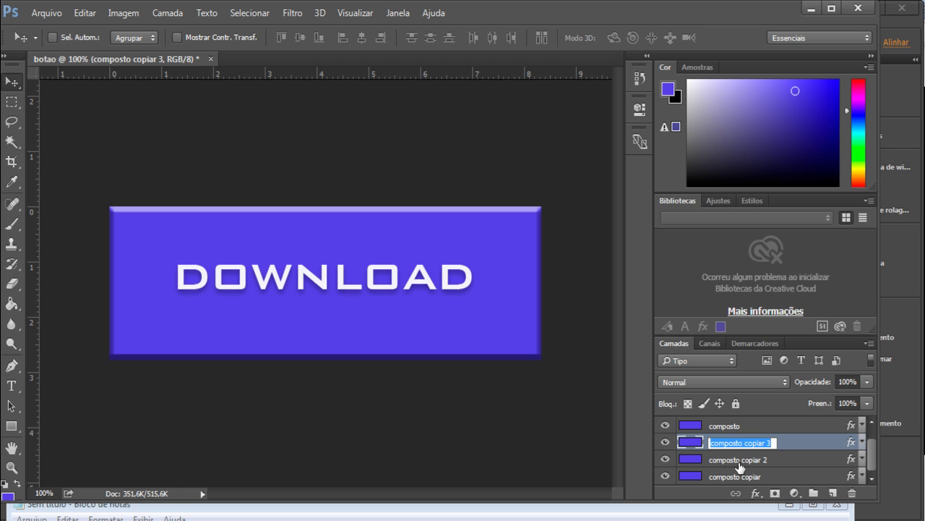
text(Relover)
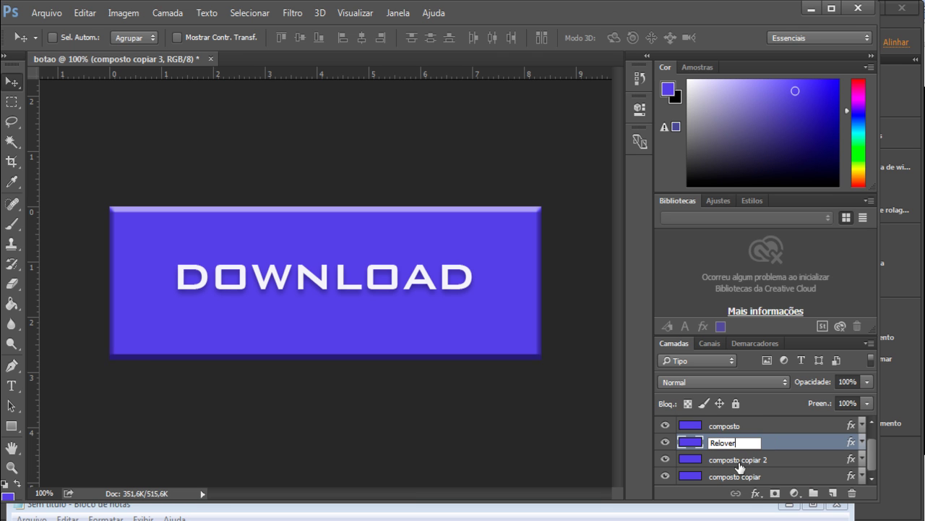
key(Return)
double_click(723, 460)
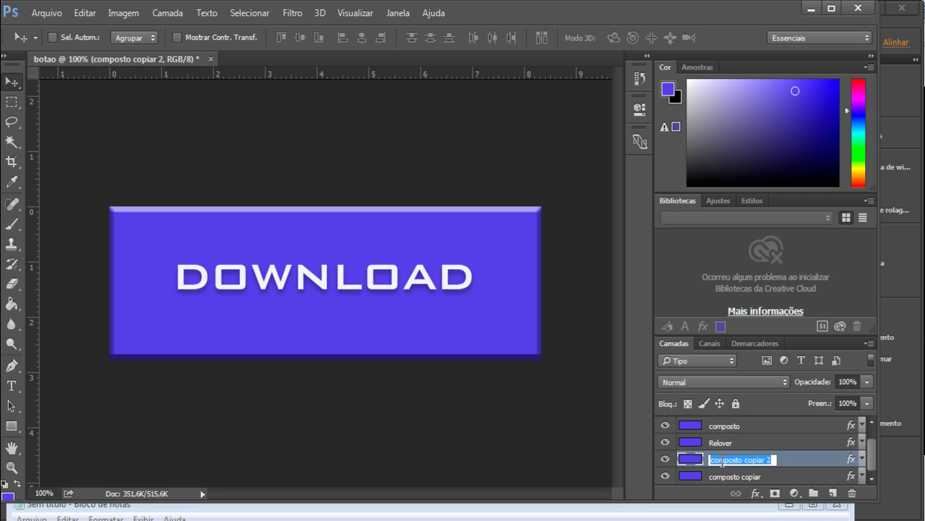
text(clique)
key(Return)
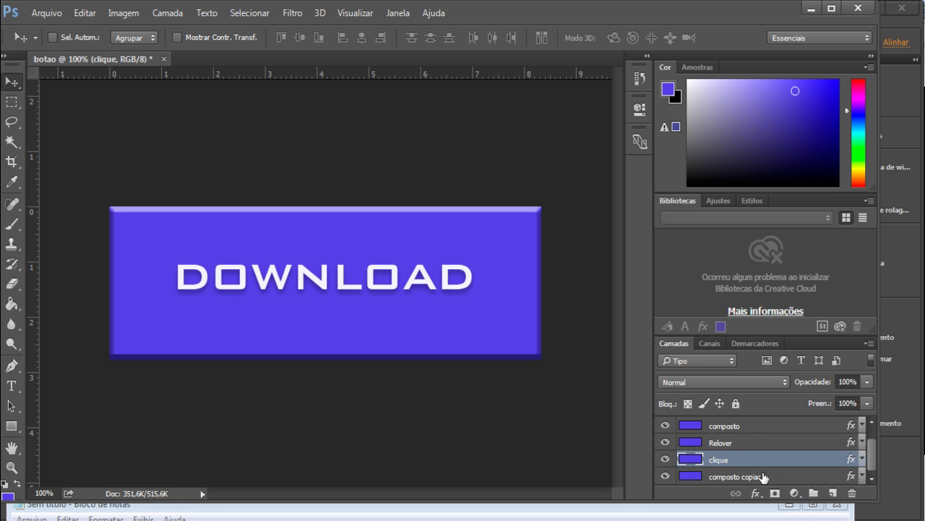
double_click(747, 476)
text(ativo)
key(Return)
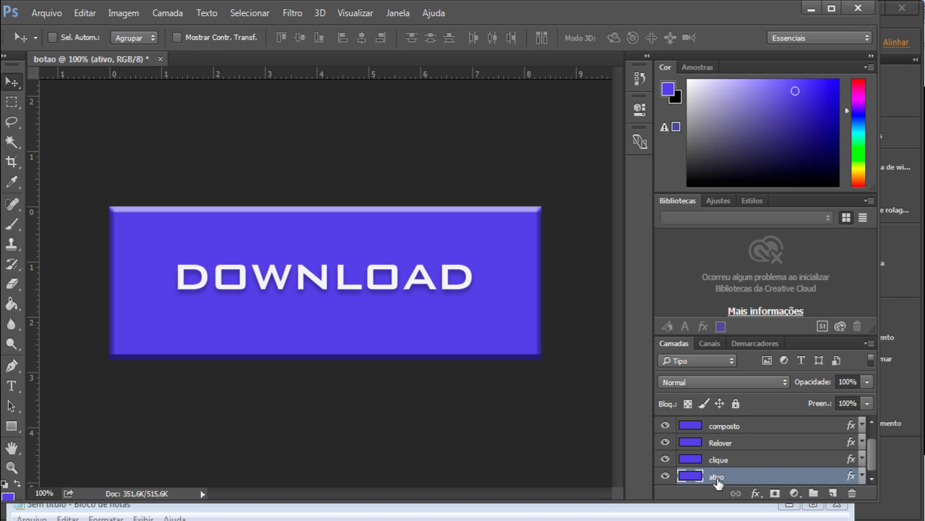
Fill the Relover layer's button shape with a light periwinkle blue using the Paint Bucket
click(716, 444)
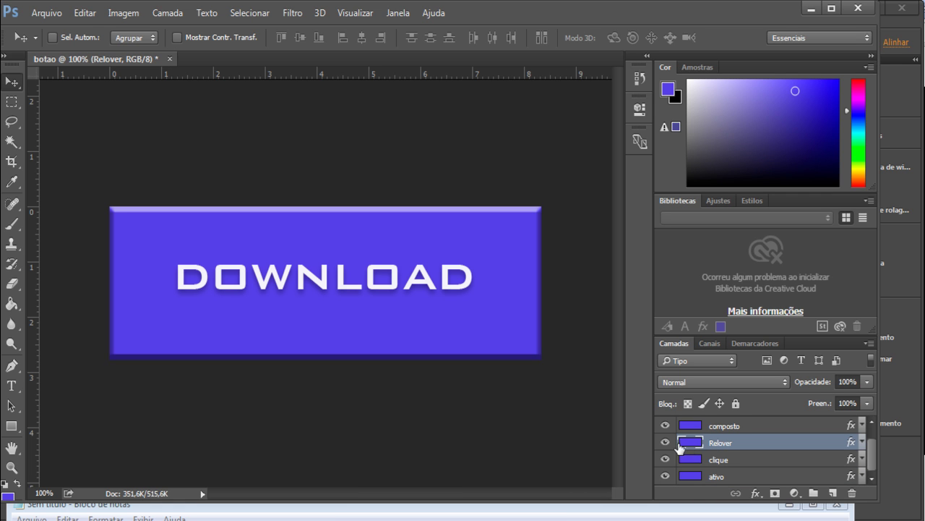
click(12, 303)
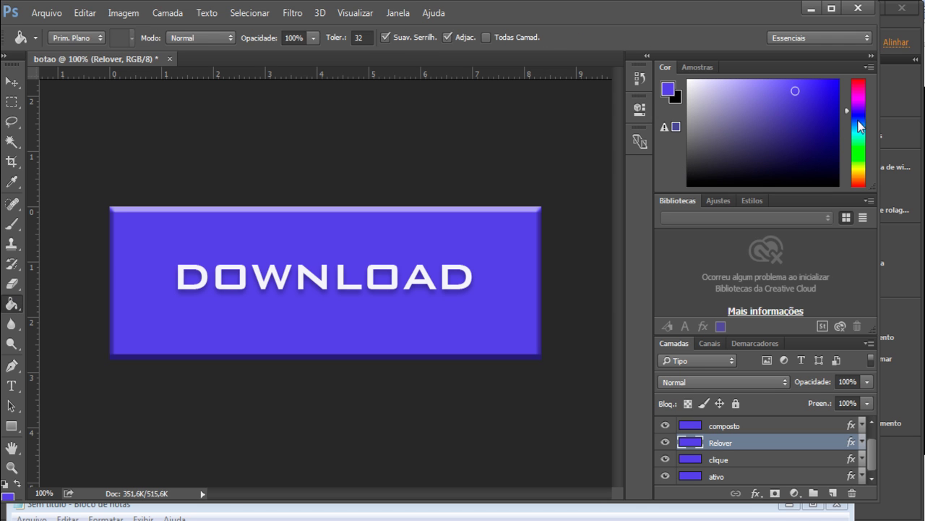
drag(812, 102, 743, 86)
click(527, 355)
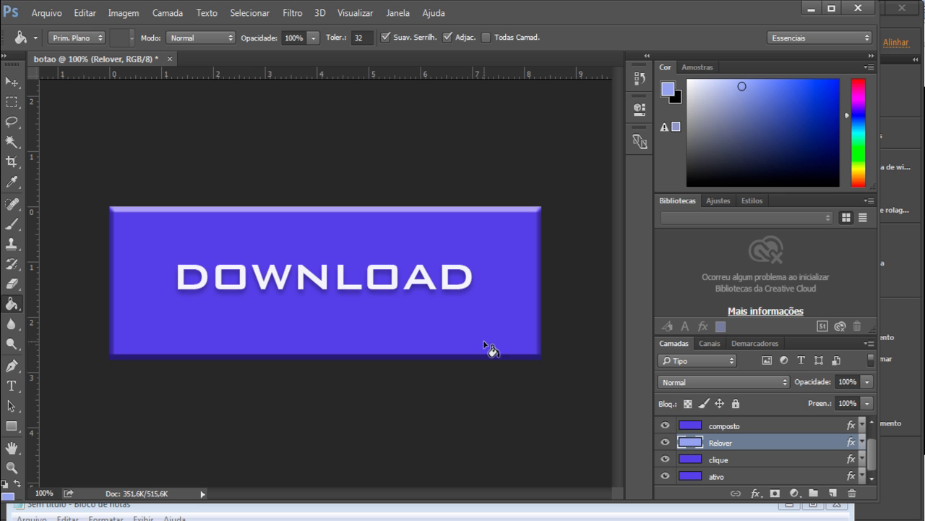
Toggle the composto layer's visibility to compare it with the Relover colour, leaving composto hidden
click(665, 427)
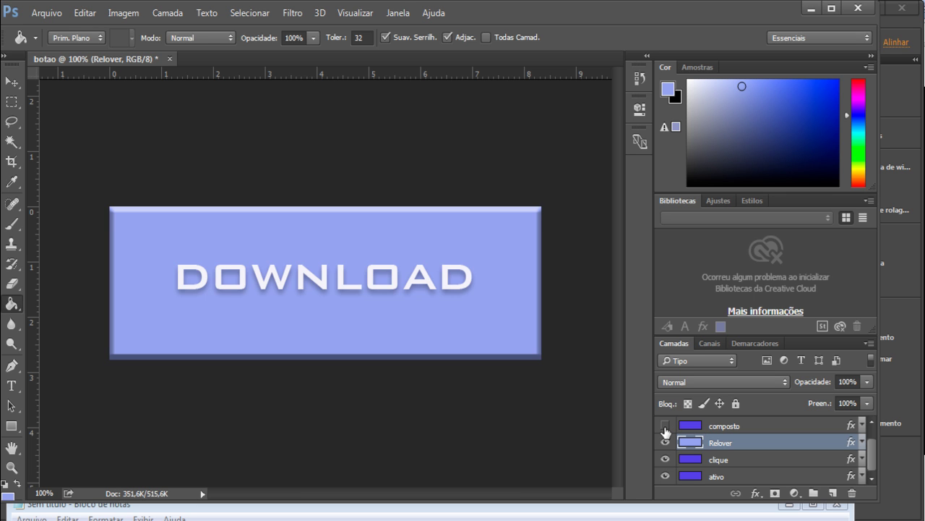
click(666, 431)
click(665, 431)
click(665, 427)
click(665, 427)
click(665, 427)
click(665, 427)
Hide the Relover layer and fill the clique layer's button shape with dark navy blue
click(719, 461)
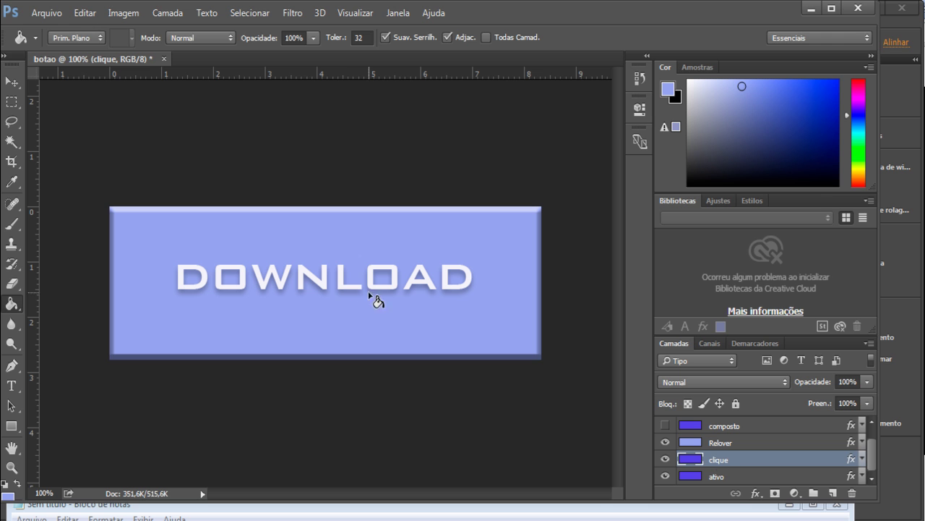
click(665, 443)
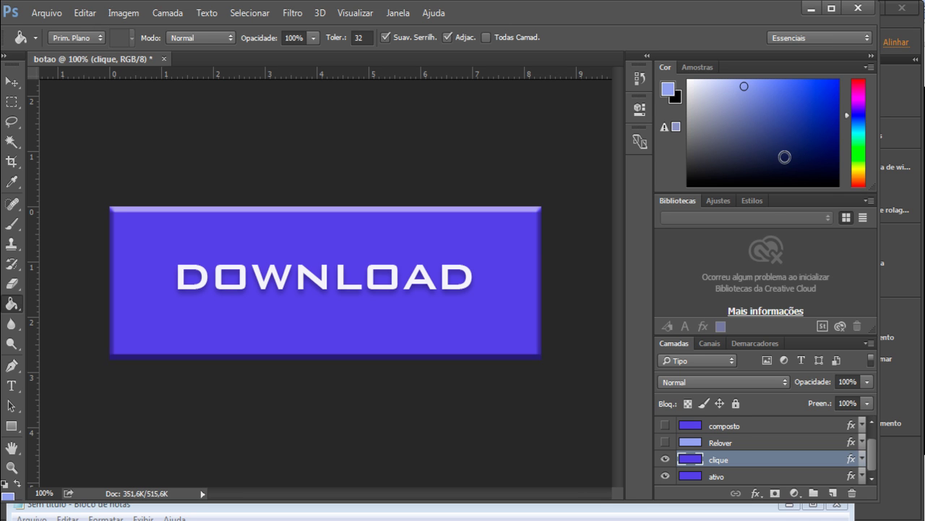
click(792, 116)
click(815, 154)
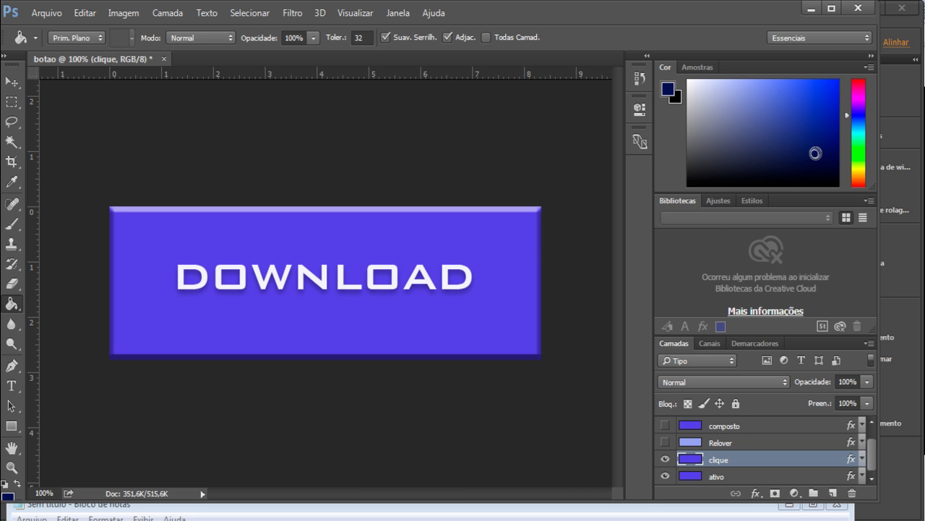
click(469, 330)
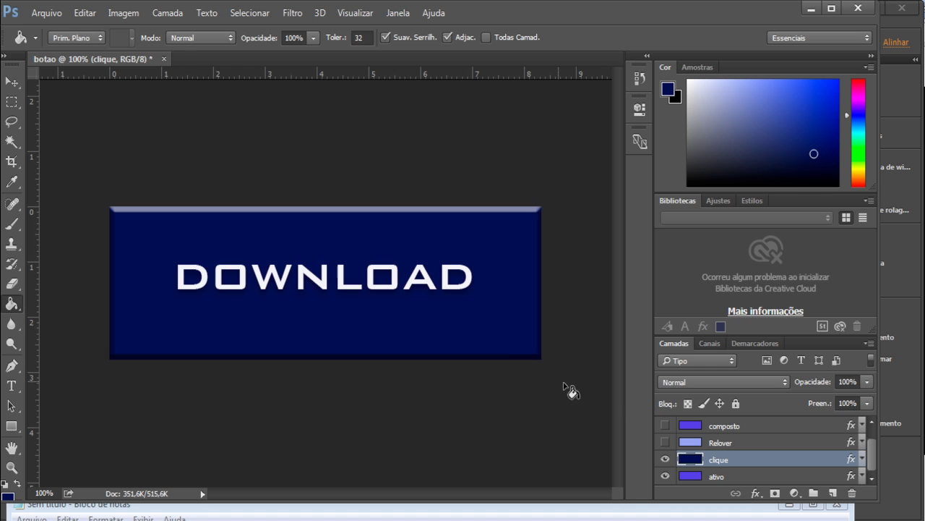
Toggle the visibility of the composto, Relover and clique layers to compare the button's state colours
click(717, 428)
click(664, 426)
click(665, 428)
click(666, 428)
click(665, 427)
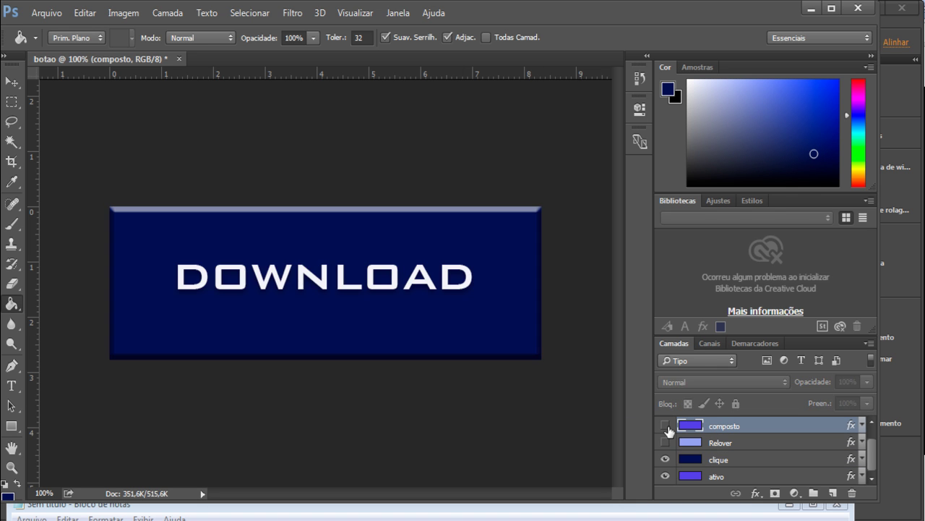
click(664, 443)
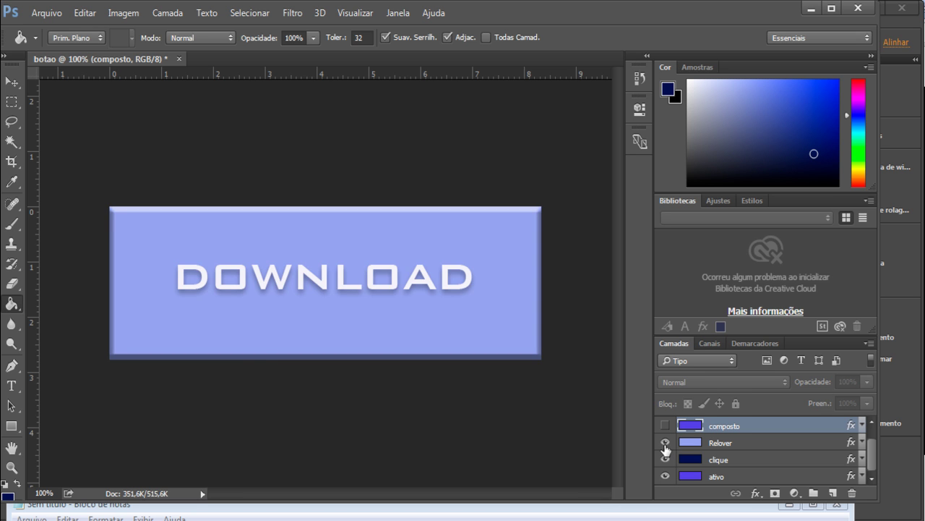
click(665, 444)
click(666, 459)
click(666, 459)
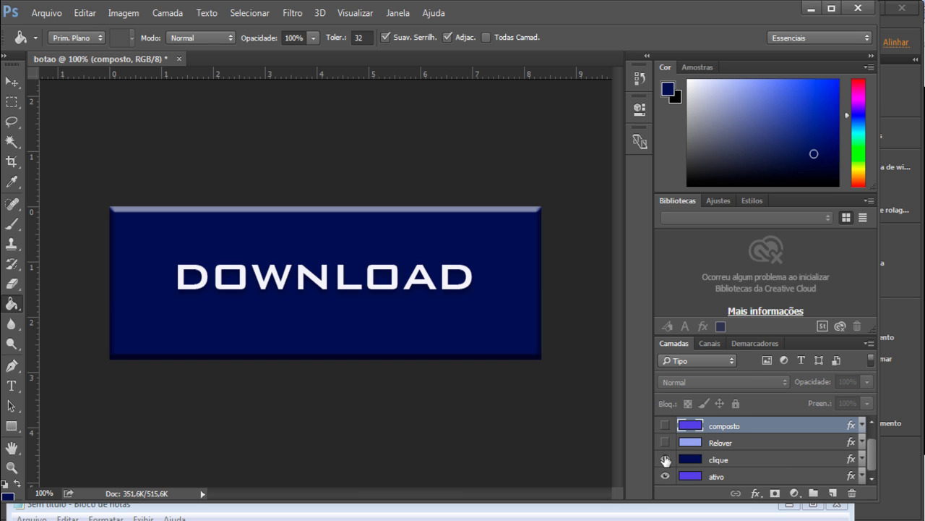
Hide the clique layer, fill the ativo layer with a very pale blue and compare it against the clique colour
click(716, 475)
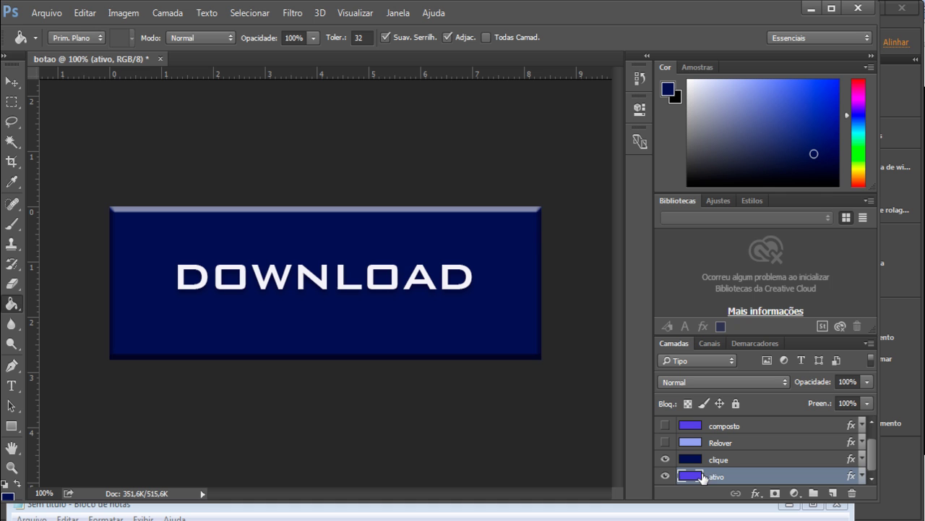
click(665, 463)
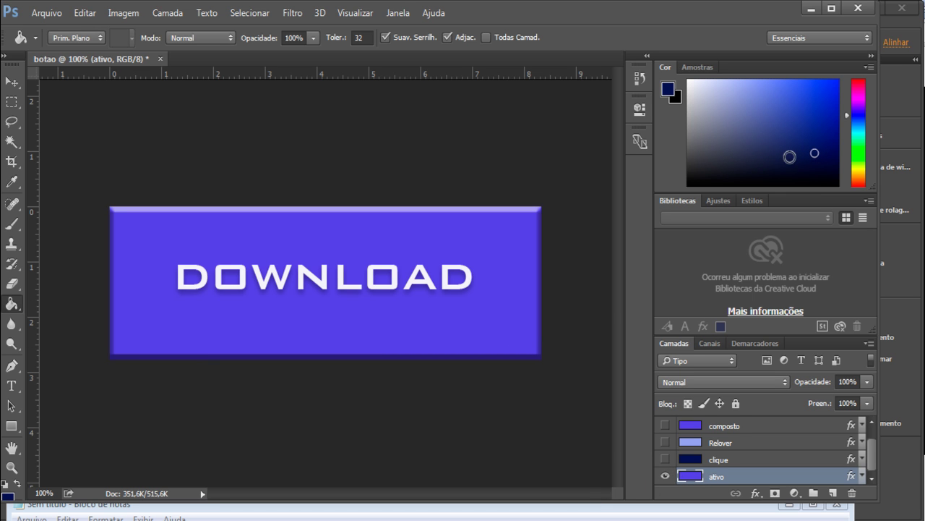
drag(736, 136, 718, 85)
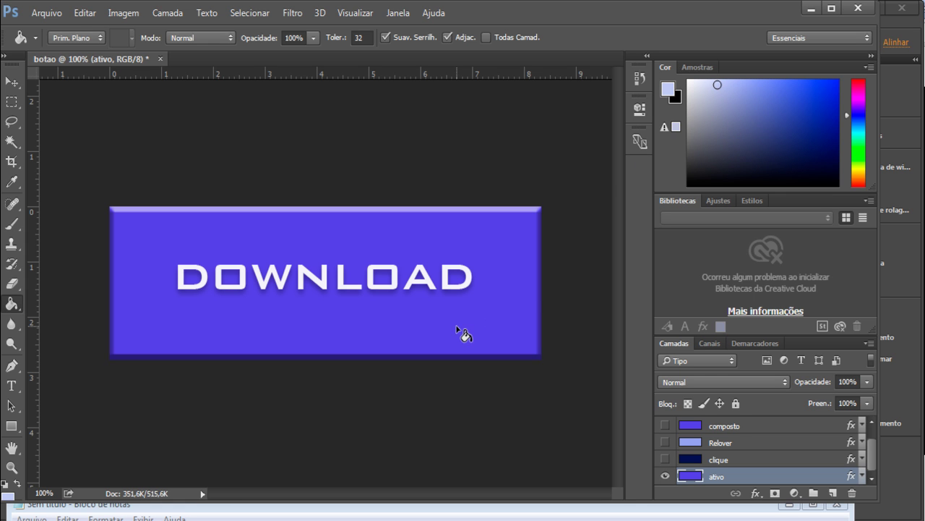
click(457, 280)
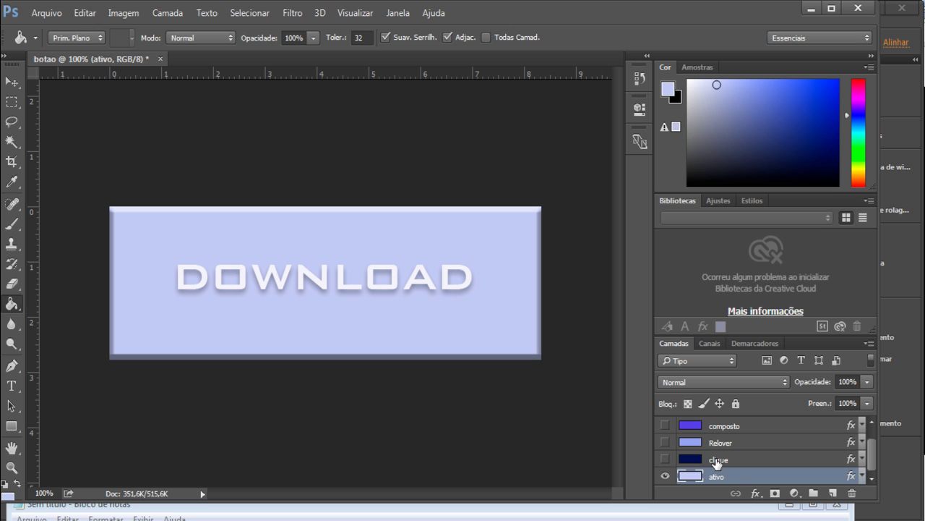
click(666, 458)
click(666, 458)
Choose a dark teal foreground colour and refill the ativo layer's button shape with it
drag(864, 134, 864, 165)
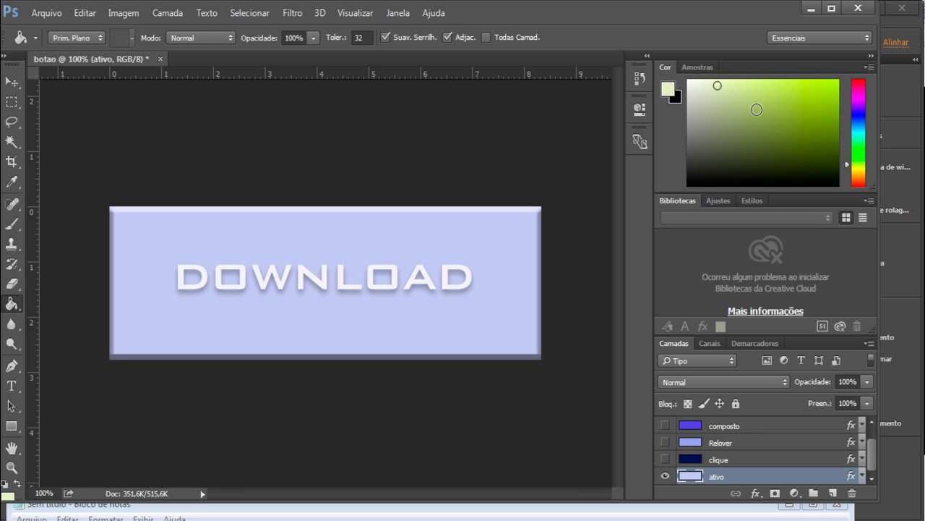
drag(729, 86, 759, 93)
click(807, 157)
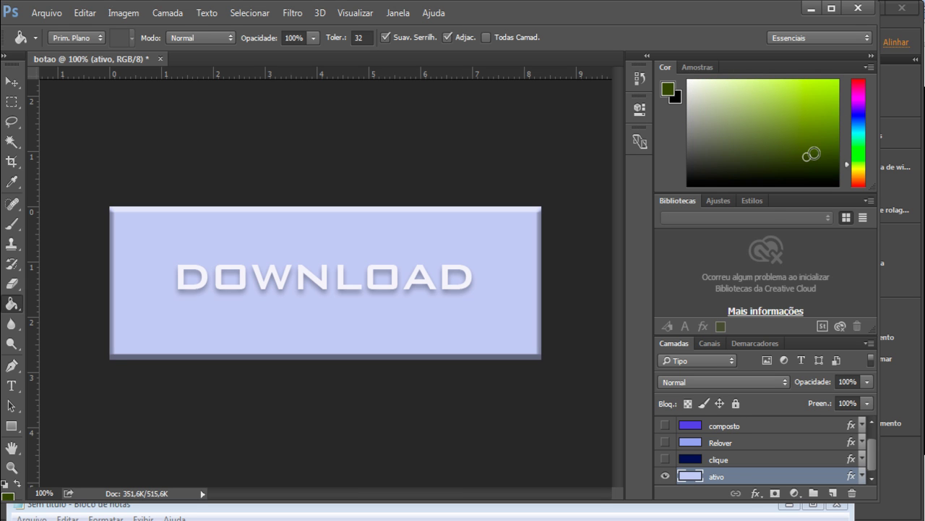
drag(856, 142, 856, 131)
mouse_move(804, 154)
mouse_down()
mouse_move(782, 148)
mouse_move(775, 135)
mouse_up()
click(437, 315)
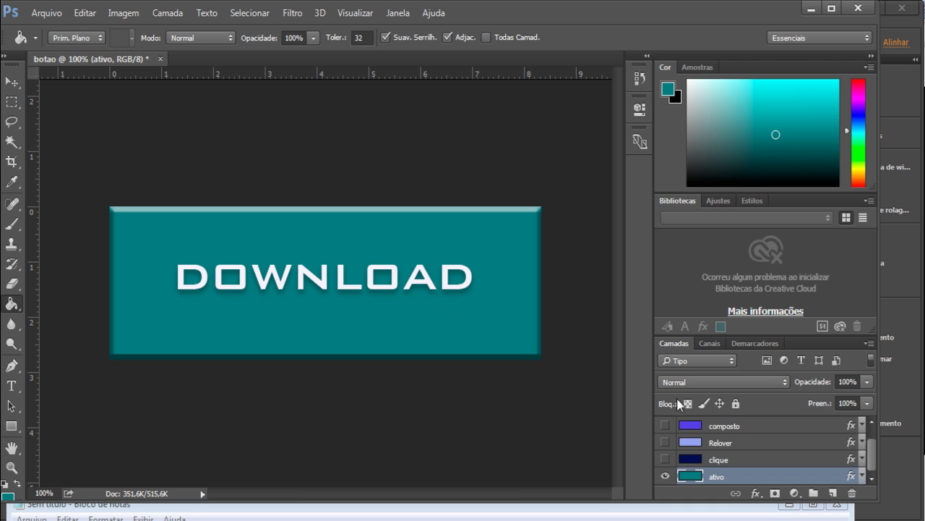
Make the clique, Relover and composto layers visible again above the ativo layer
click(665, 458)
click(665, 442)
click(665, 426)
scroll(712, 434, up, 1)
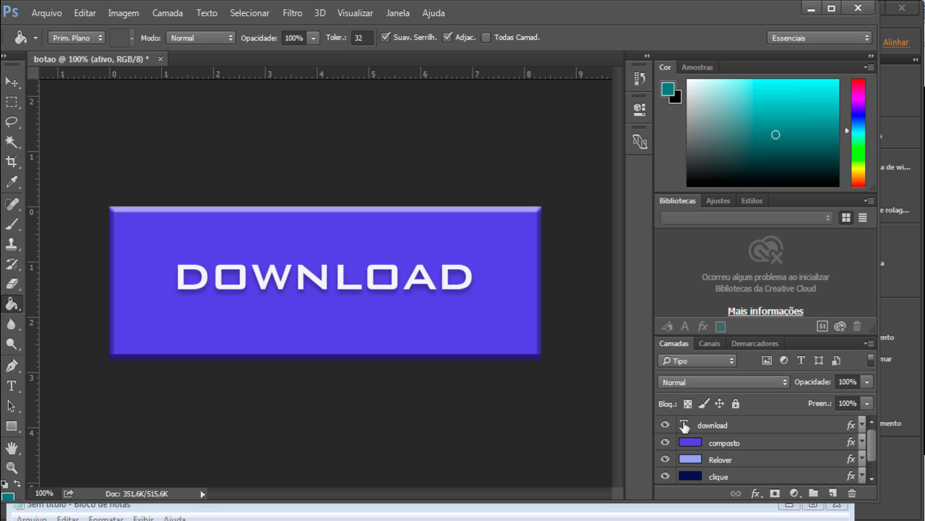
Start saving the document under a new location and open the Curso de Adobe Muse folder on the desktop
click(47, 12)
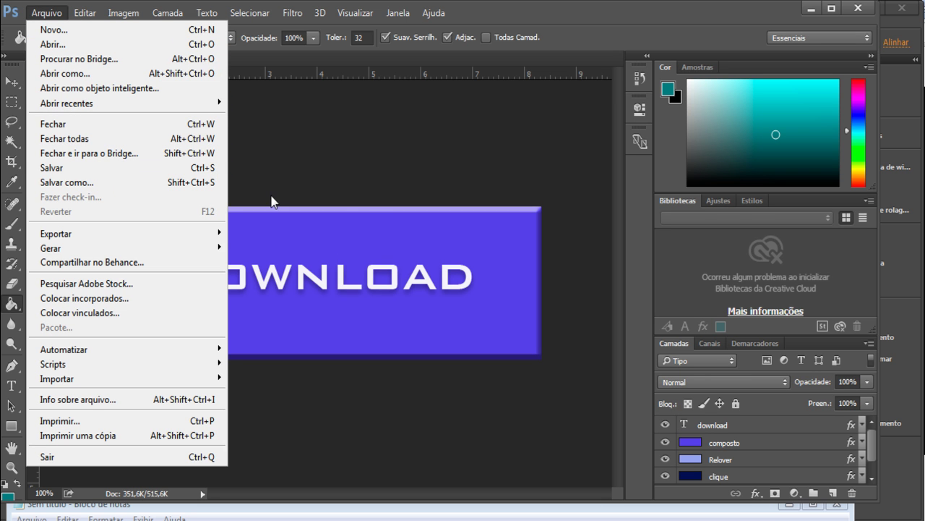
click(365, 215)
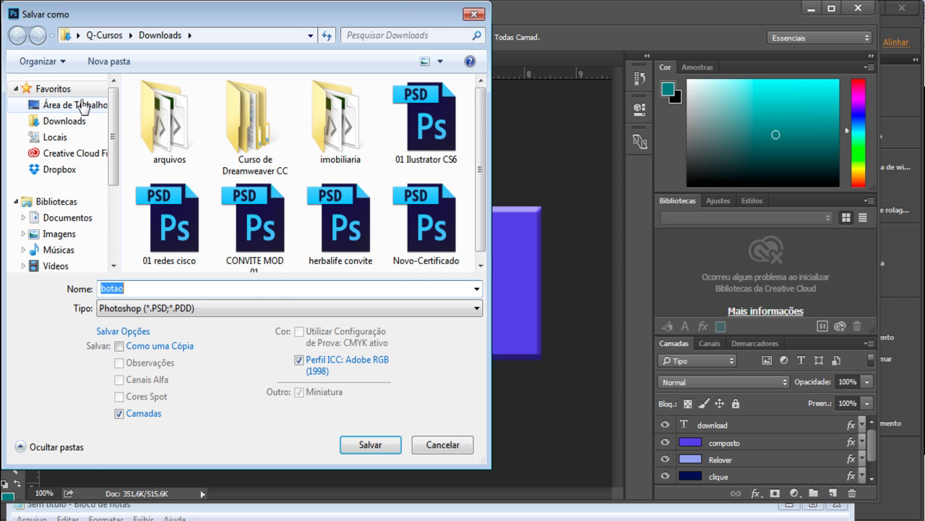
drag(482, 125, 482, 201)
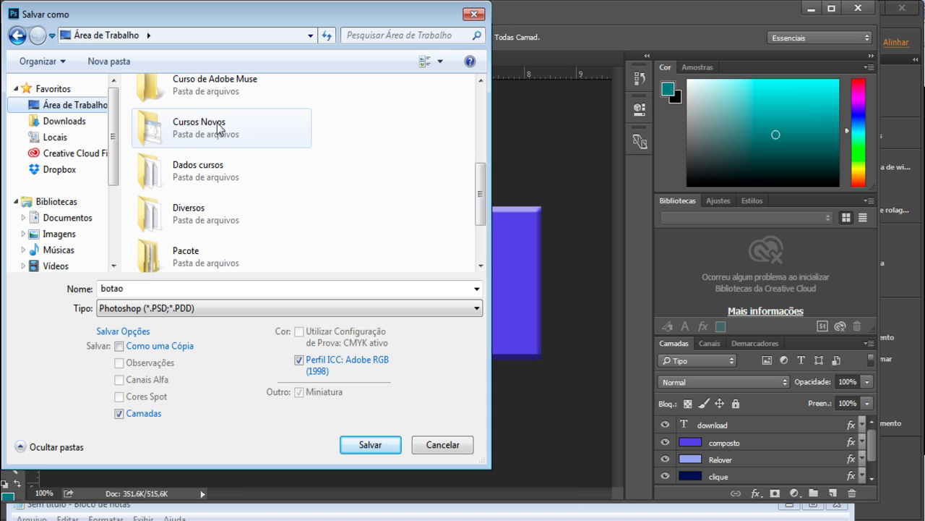
click(223, 92)
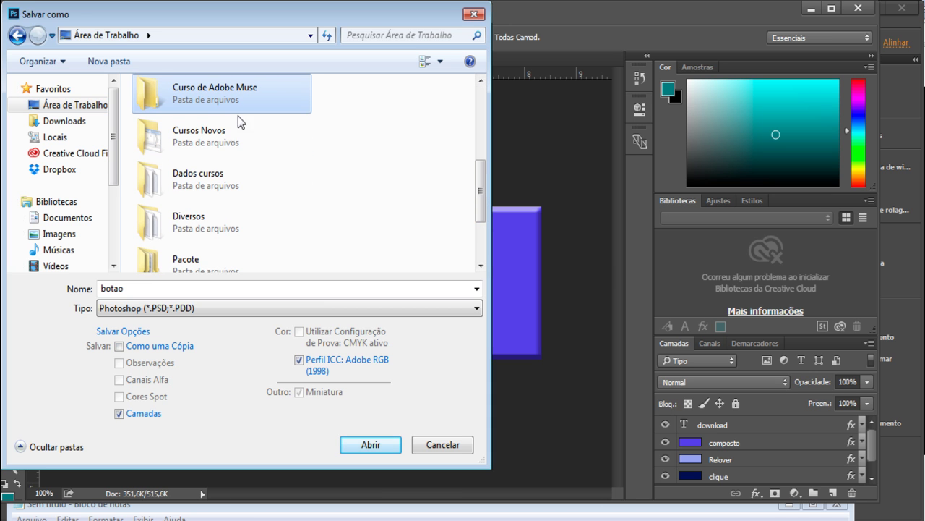
double_click(235, 99)
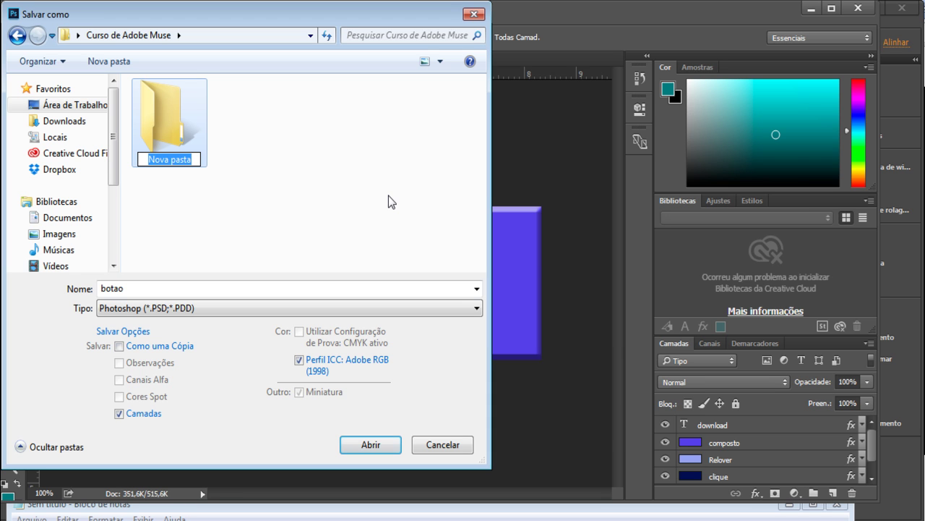
Name the new folder Arquivos and save the document inside it as botao in Photoshop PSD format, with compatibility maximized
text(Arquivos)
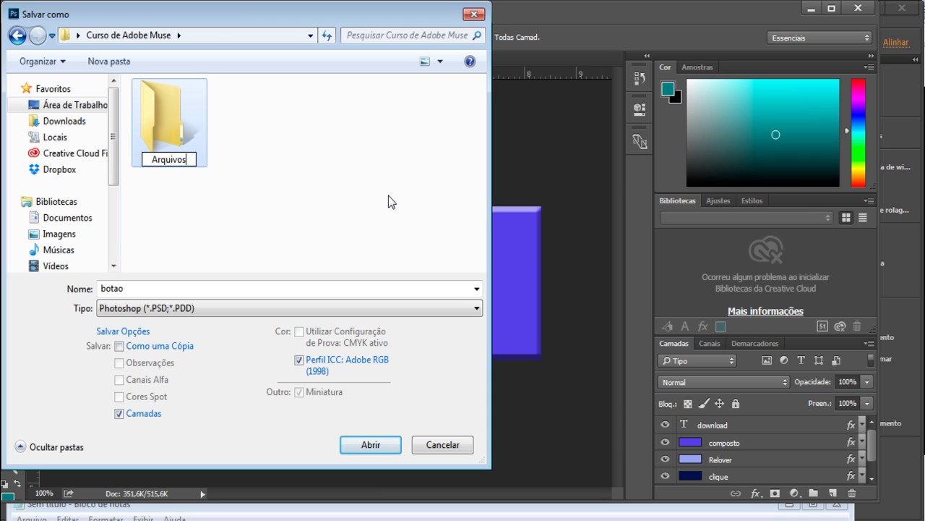
key(Return)
key(Return)
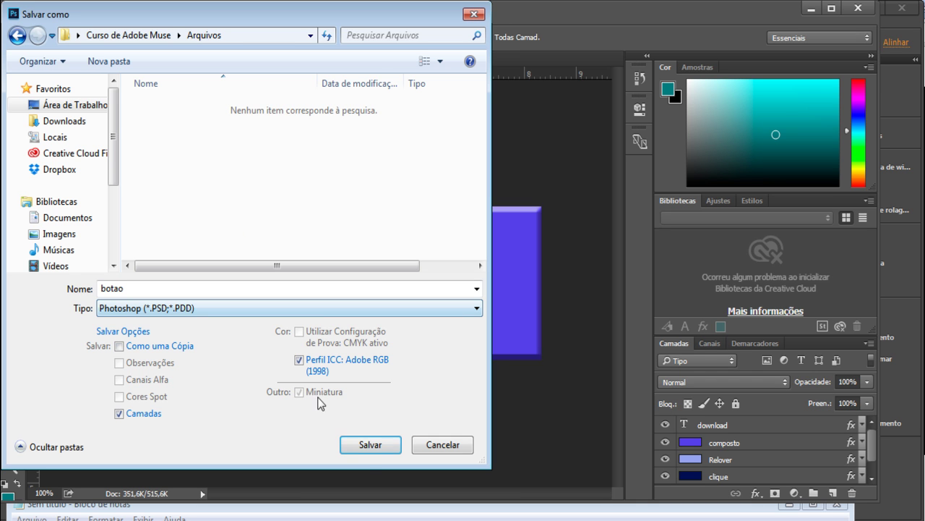
click(370, 454)
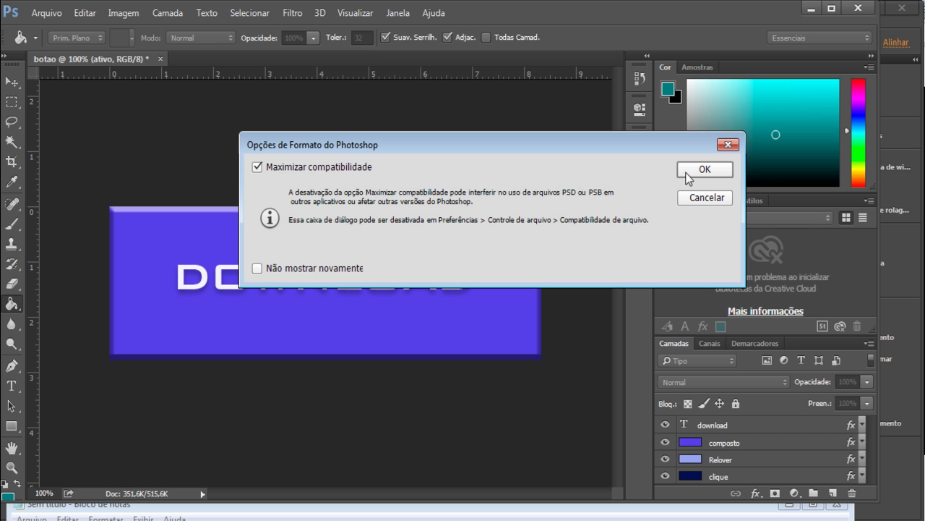
click(704, 169)
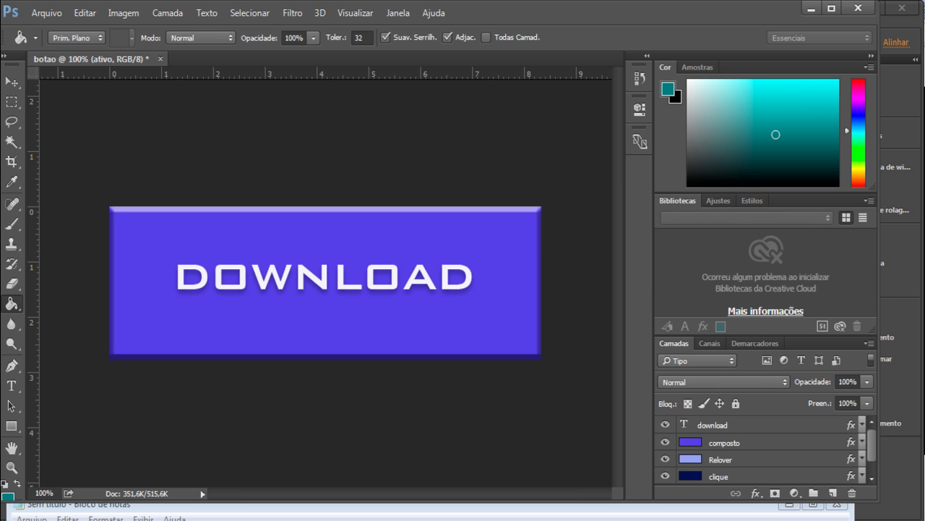